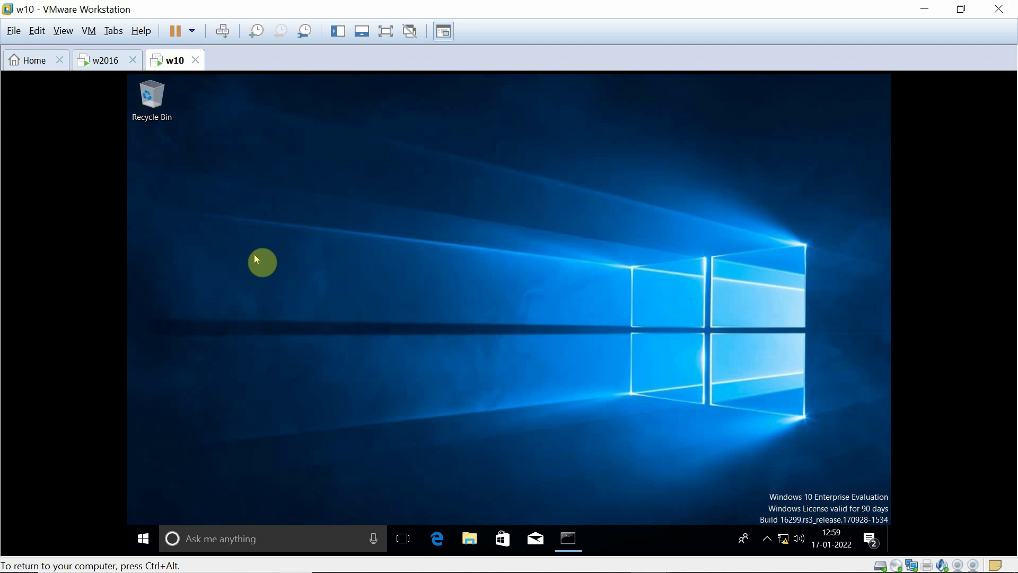
- Switch to the w2016 server VM and capture keyboard and mouse input into it
{"action": "left_click", "coordinate": [94, 64]}
{"action": "left_click", "coordinate": [161, 141]}
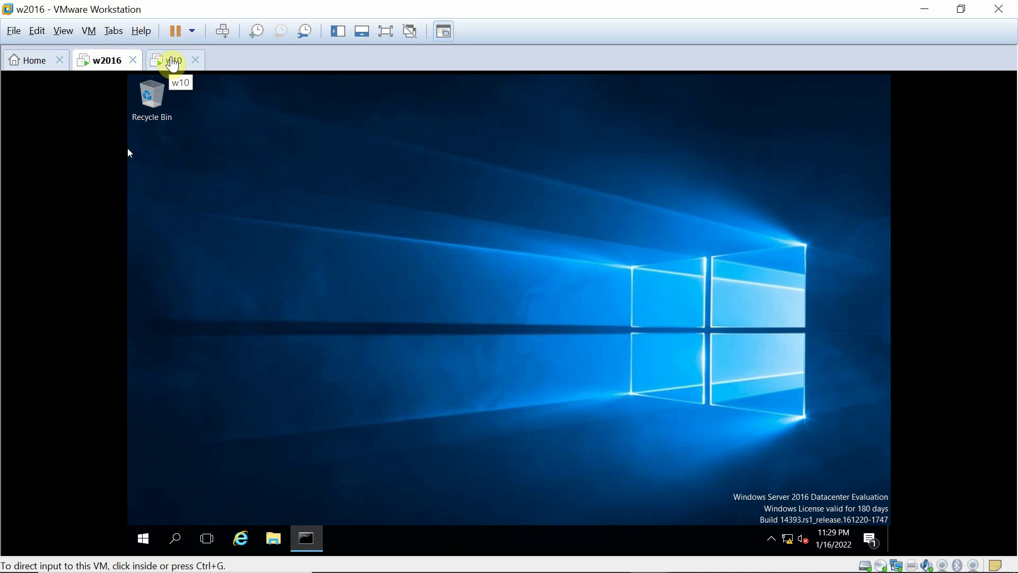
{"action": "left_click", "coordinate": [119, 103]}
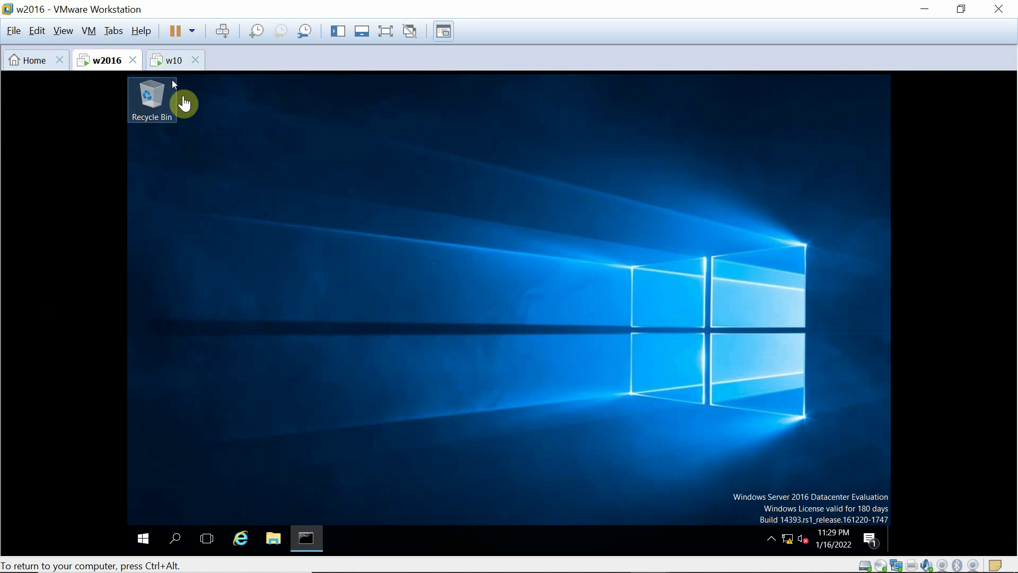
{"action": "key", "text": "ctrl+alt"}
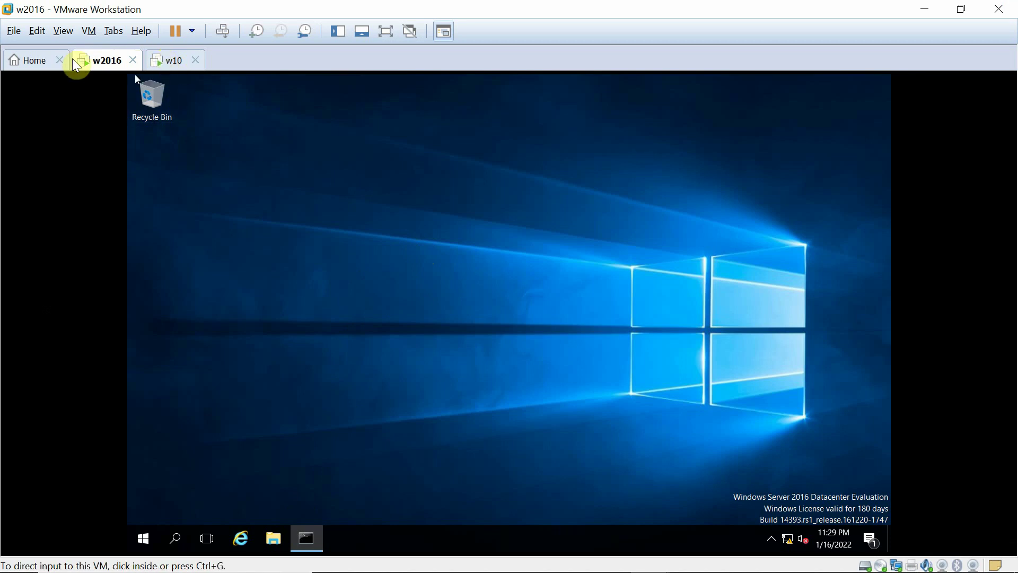
{"action": "left_click", "coordinate": [340, 328]}
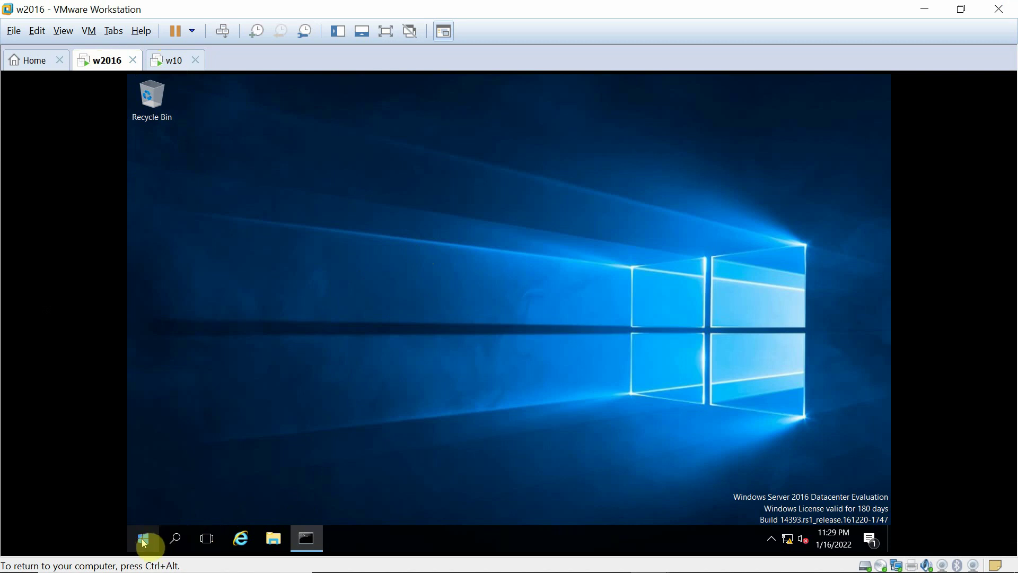
- Launch Server Manager by searching 'server' and start the Add Roles and Features Wizard
{"action": "left_click", "coordinate": [175, 539]}
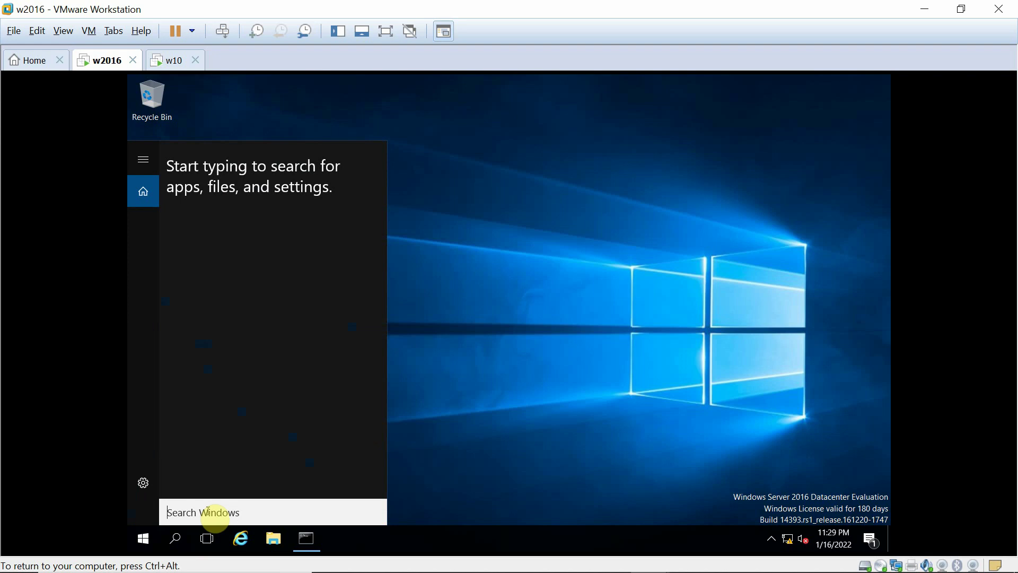
{"action": "type", "text": "serv"}
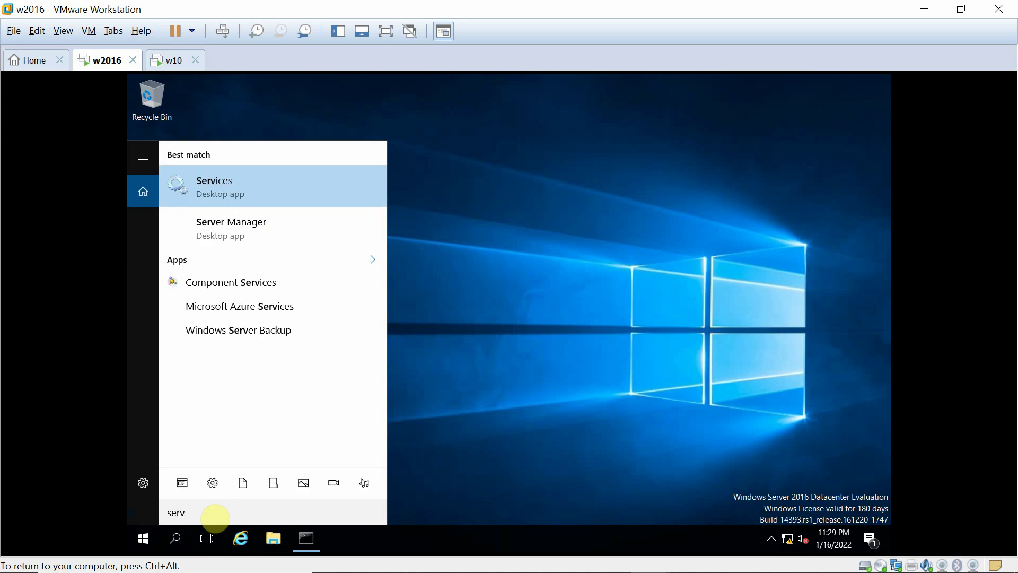
{"action": "type", "text": "er"}
{"action": "left_click", "coordinate": [255, 235]}
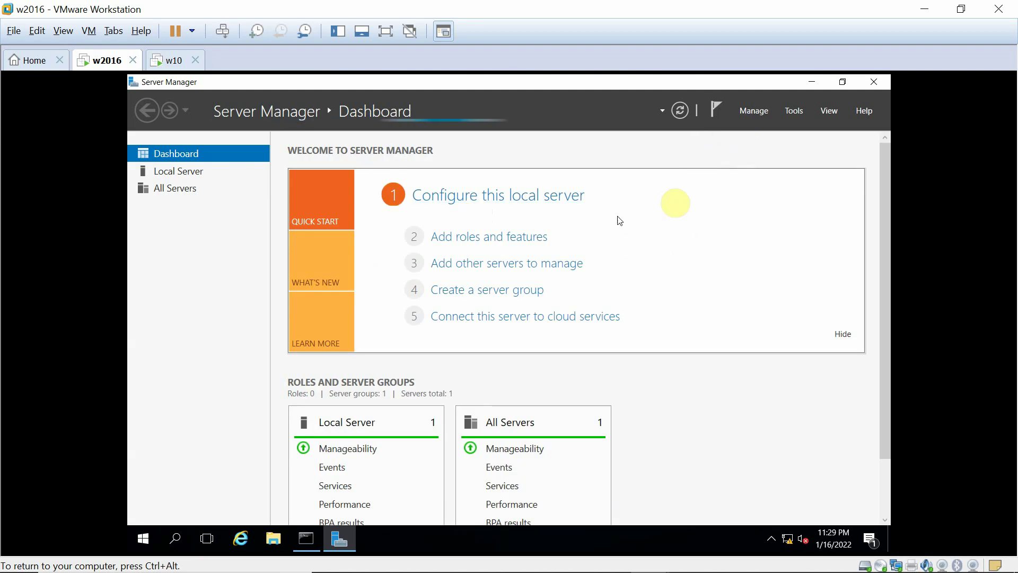
{"action": "left_click", "coordinate": [475, 241]}
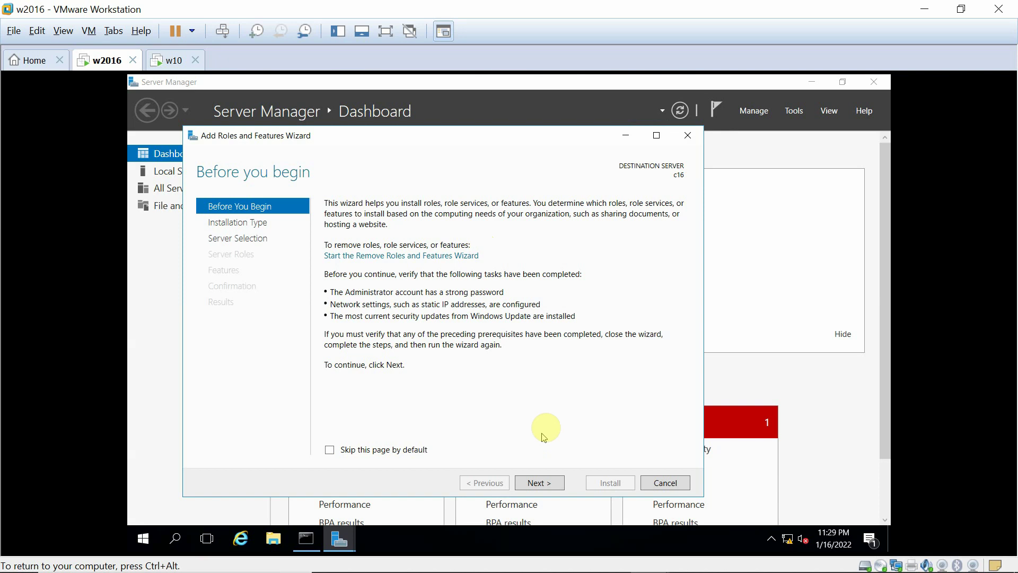
- Keep role-based installation on server c16, select the Remote Desktop Services role, and continue
{"action": "left_click", "coordinate": [531, 483]}
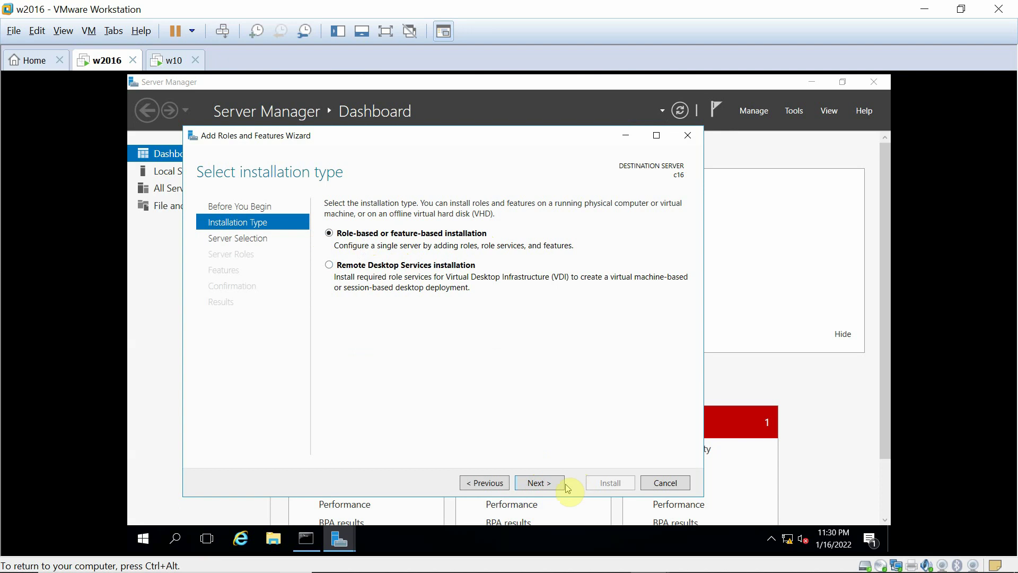
{"action": "left_click", "coordinate": [537, 482]}
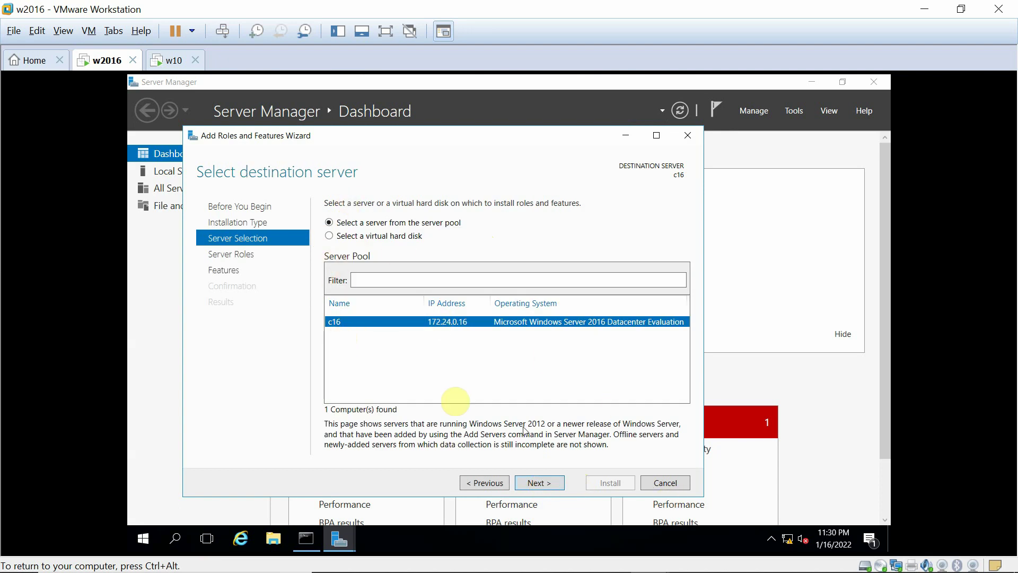
{"action": "left_click", "coordinate": [538, 482]}
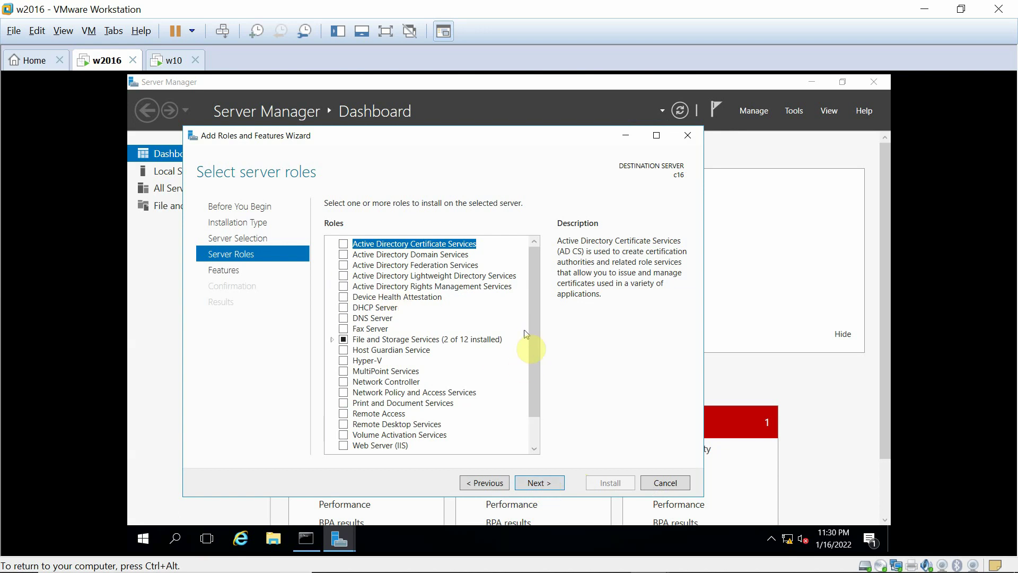
{"action": "scroll", "coordinate": [526, 333], "scroll_direction": "down", "scroll_amount": 1}
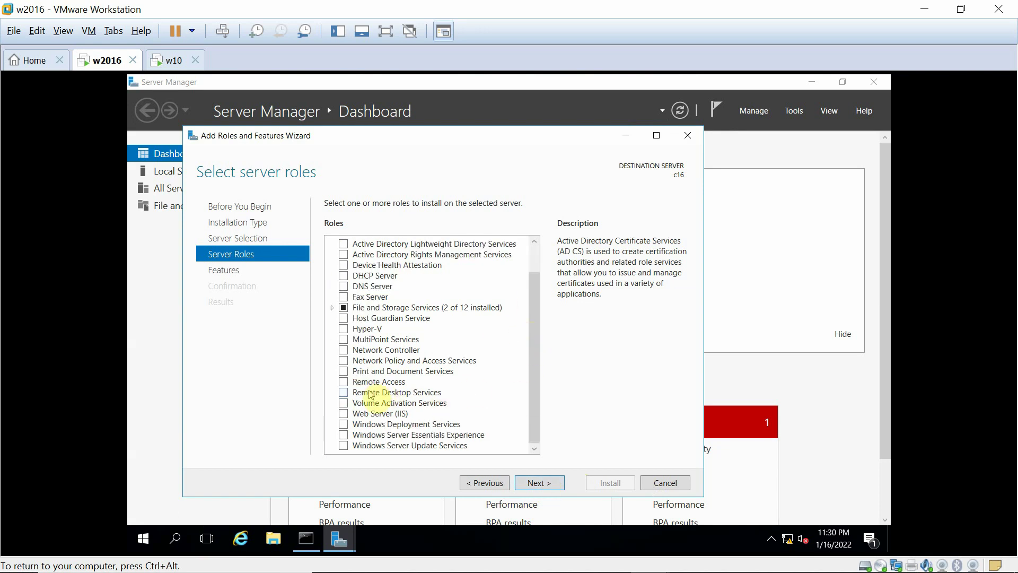
{"action": "left_click", "coordinate": [344, 393]}
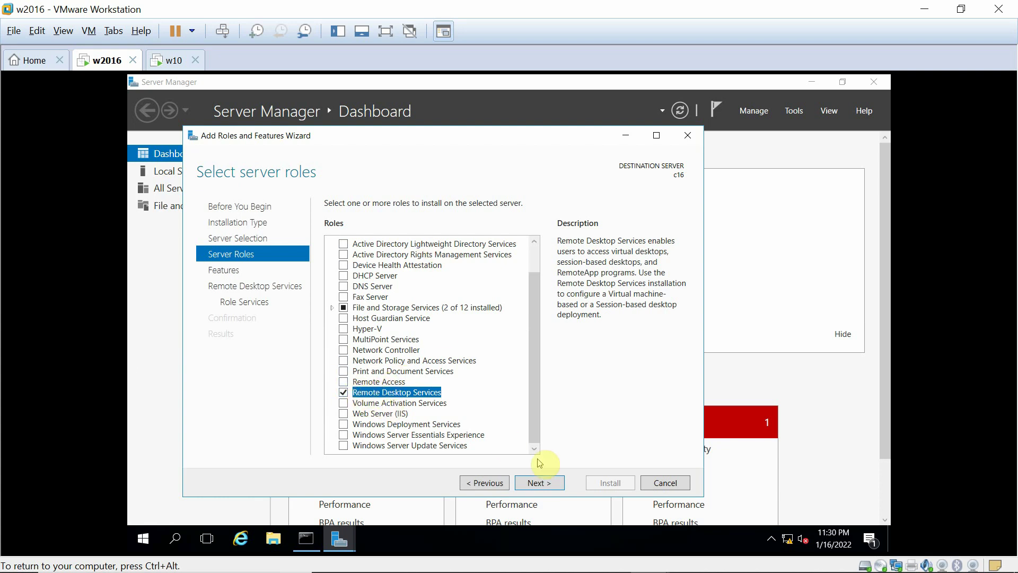
{"action": "left_click", "coordinate": [532, 483]}
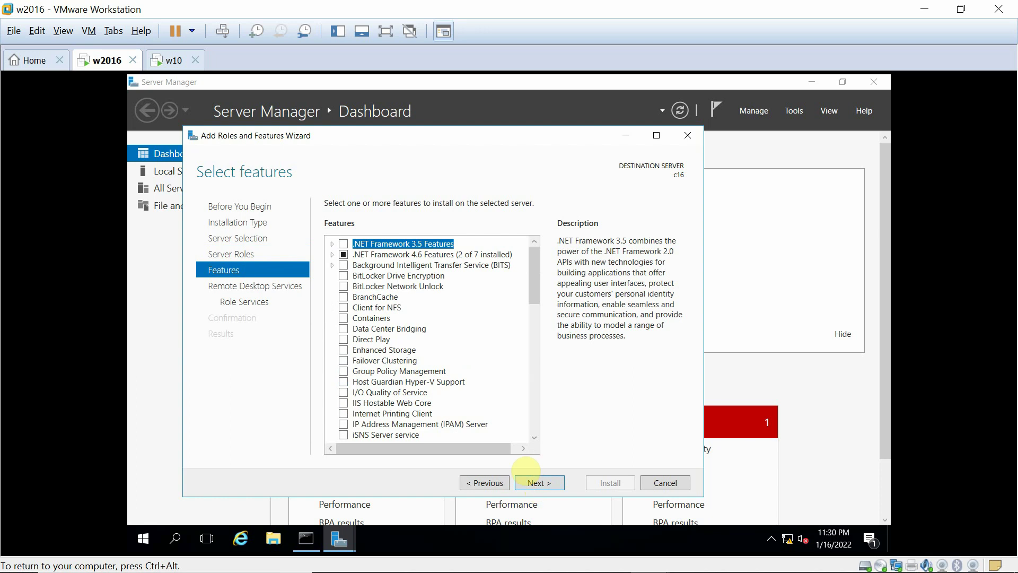
- Select the Remote Desktop Session Host role service with its required management tools and reach confirmation
{"action": "left_click", "coordinate": [534, 485]}
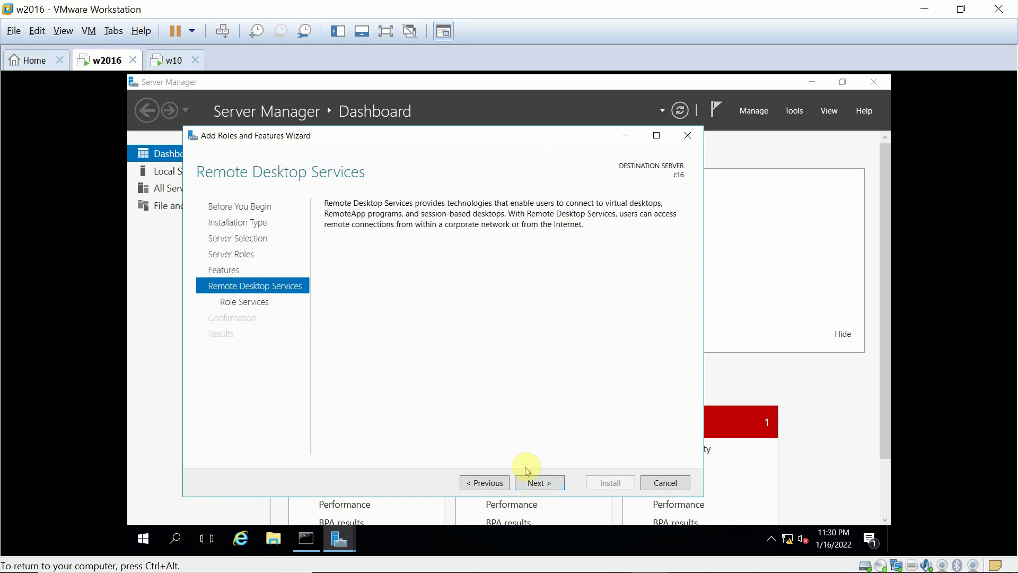
{"action": "left_click", "coordinate": [539, 484]}
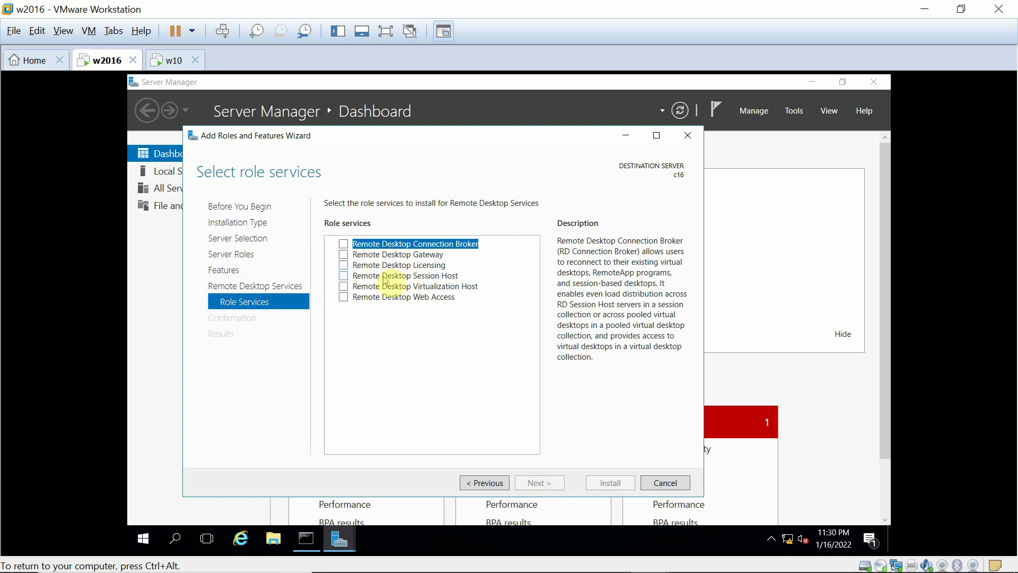
{"action": "left_click", "coordinate": [344, 276]}
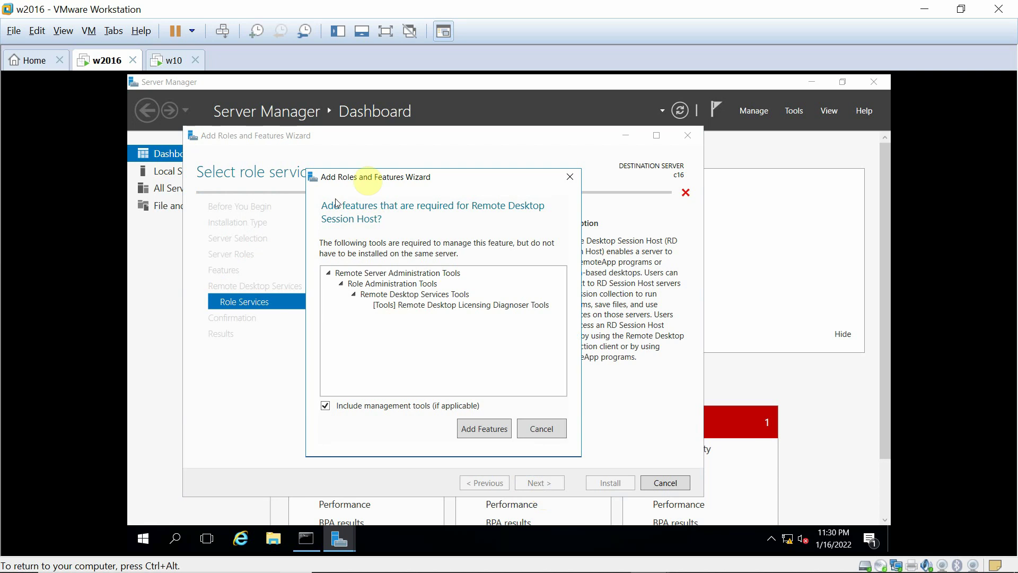
{"action": "left_click", "coordinate": [497, 427]}
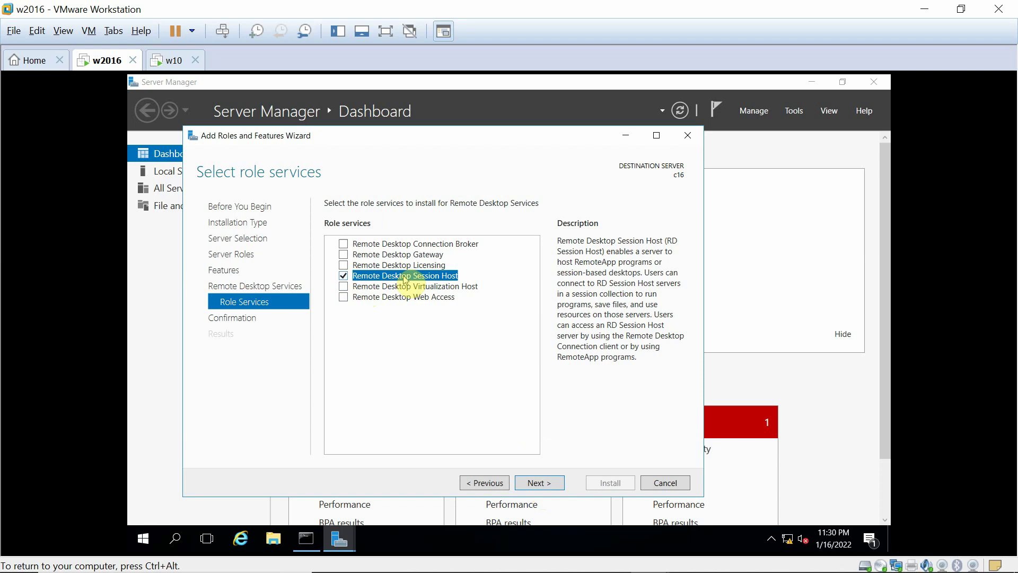
{"action": "left_click", "coordinate": [538, 483]}
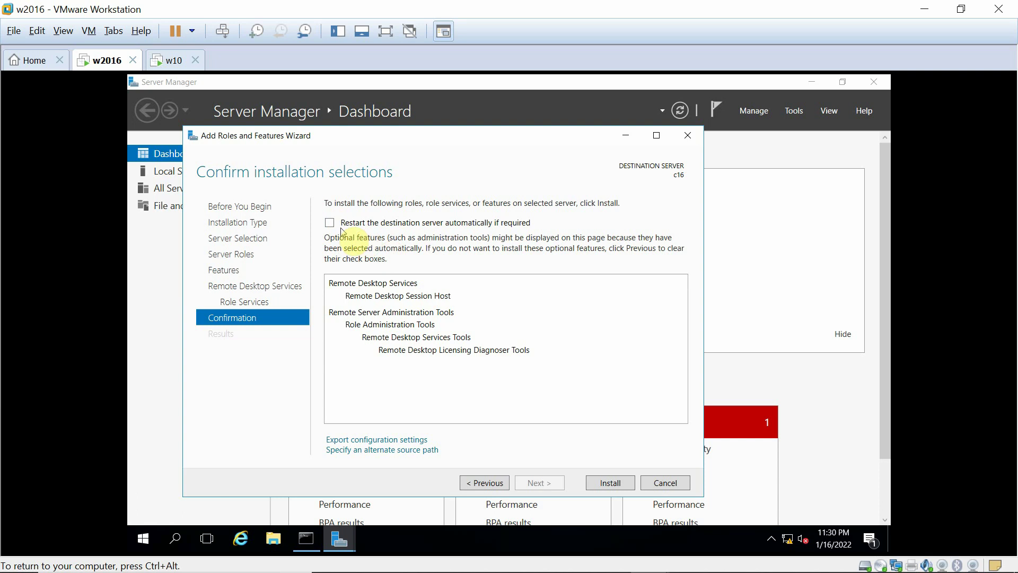
- Allow automatic restart of c16 if required and install Remote Desktop Session Host
{"action": "left_click", "coordinate": [330, 224]}
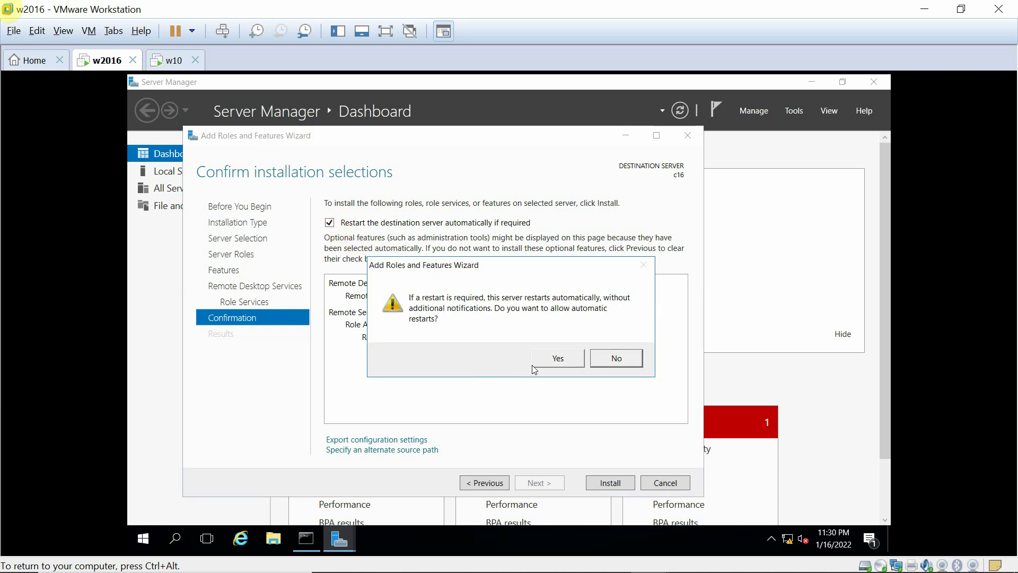
{"action": "left_click", "coordinate": [554, 356]}
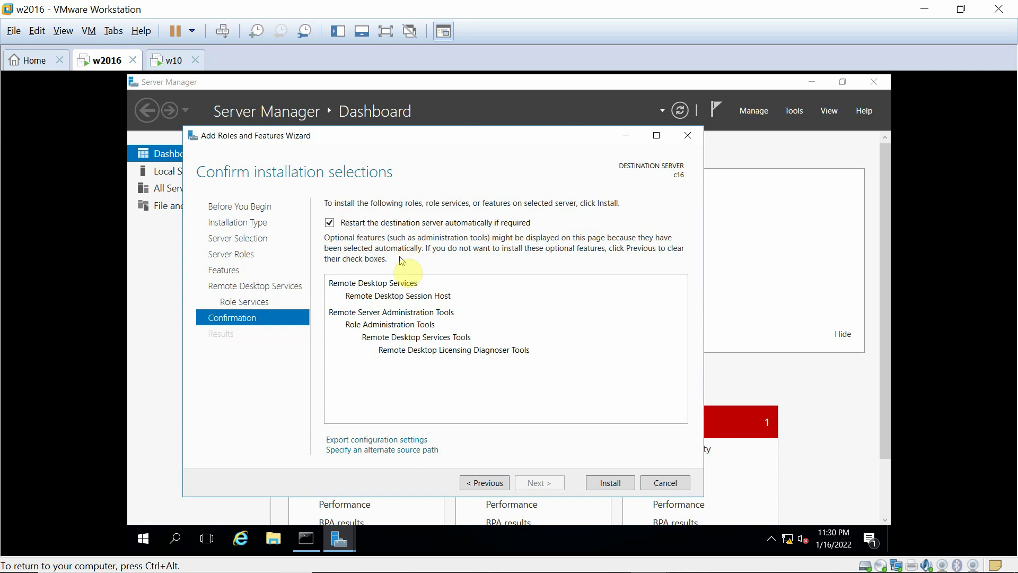
{"action": "left_click", "coordinate": [608, 484]}
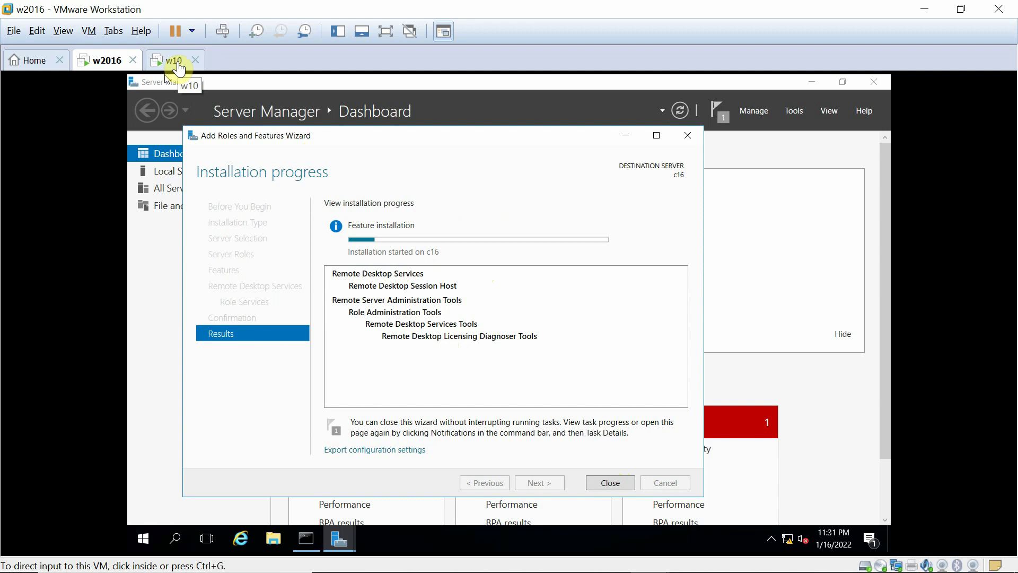
- Check the c16 installation progress on w2016, then return to the Windows 10 VM
{"action": "left_click", "coordinate": [177, 69]}
{"action": "left_click", "coordinate": [406, 220]}
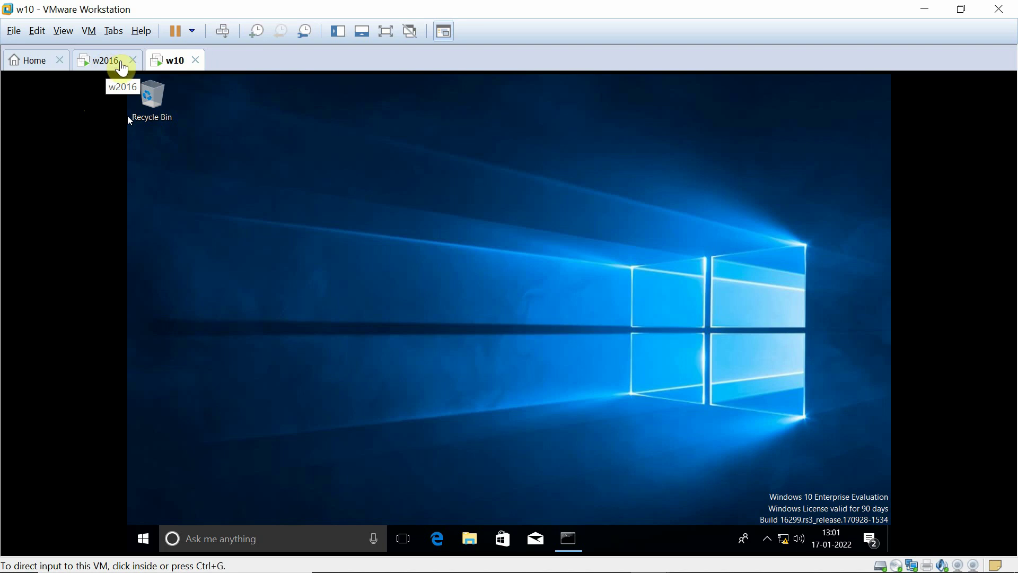
{"action": "left_click", "coordinate": [359, 317]}
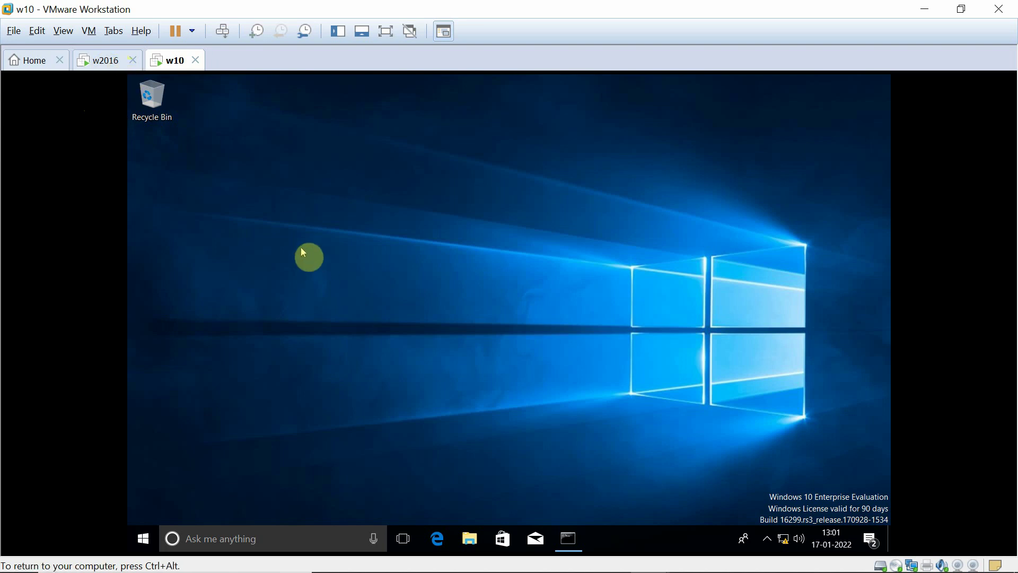
{"action": "left_click", "coordinate": [106, 62]}
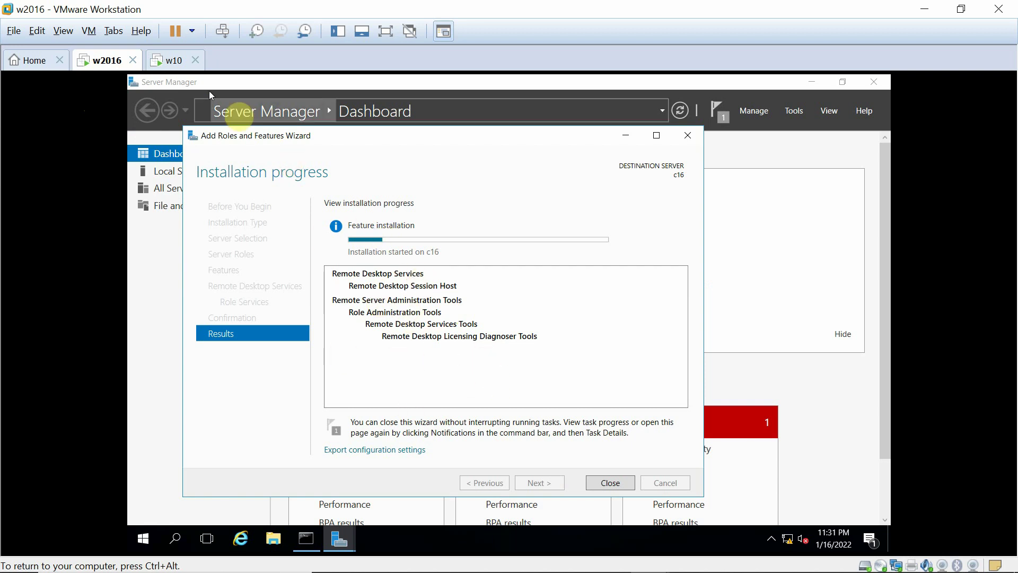
{"action": "left_click", "coordinate": [164, 59]}
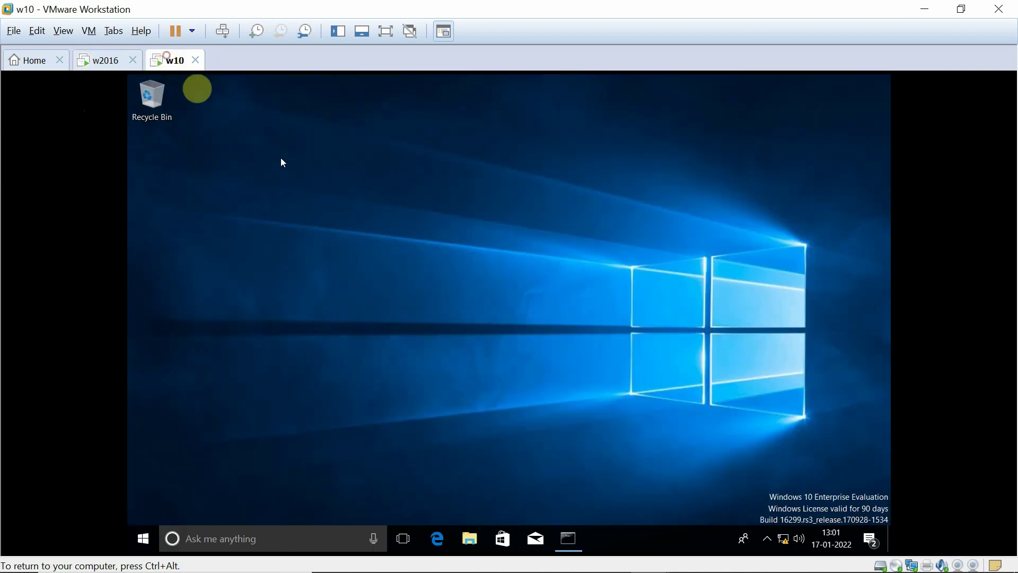
- Launch Remote Desktop Connection on Windows 10 by searching 're'
{"action": "left_click", "coordinate": [241, 539]}
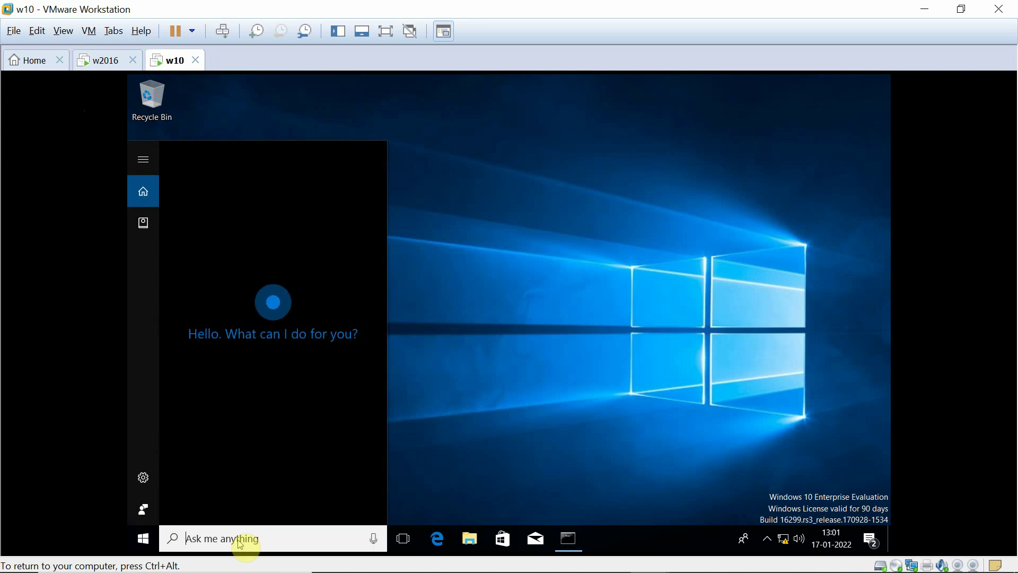
{"action": "type", "text": "re"}
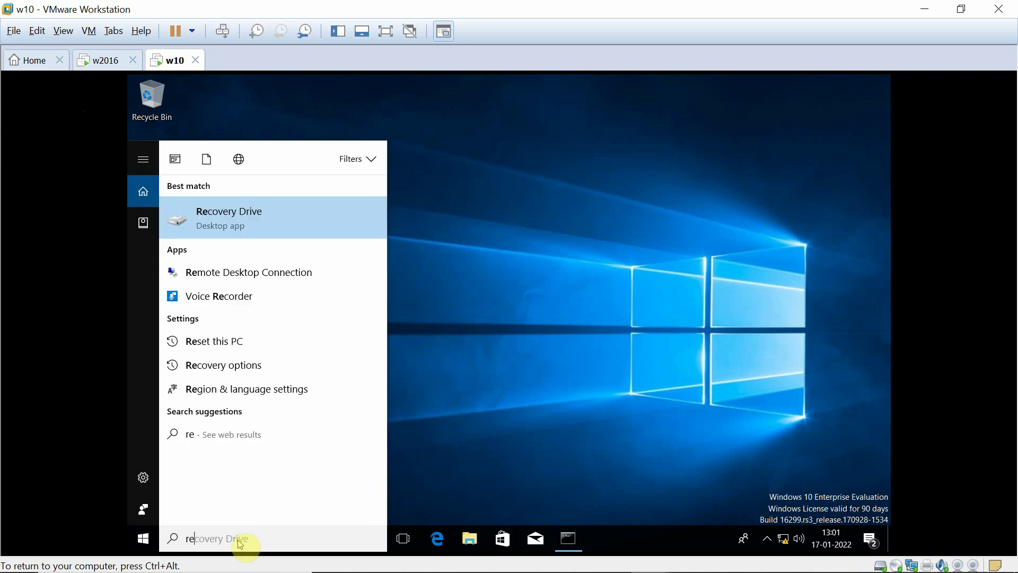
{"action": "left_click", "coordinate": [216, 271]}
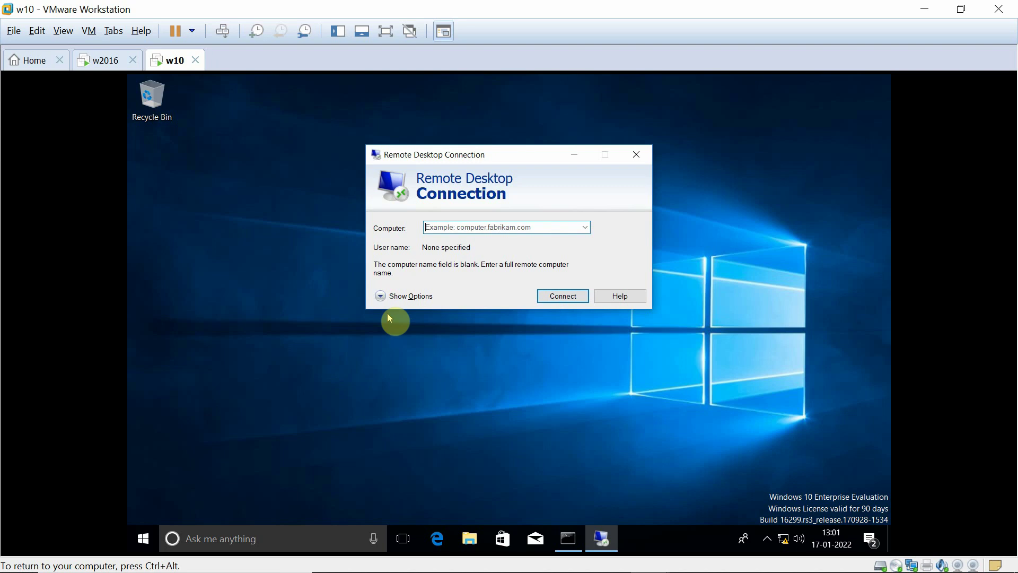
- Enter 172.24.0.16 as the remote computer, then check the w2016 server's update progress
{"action": "left_click", "coordinate": [485, 224]}
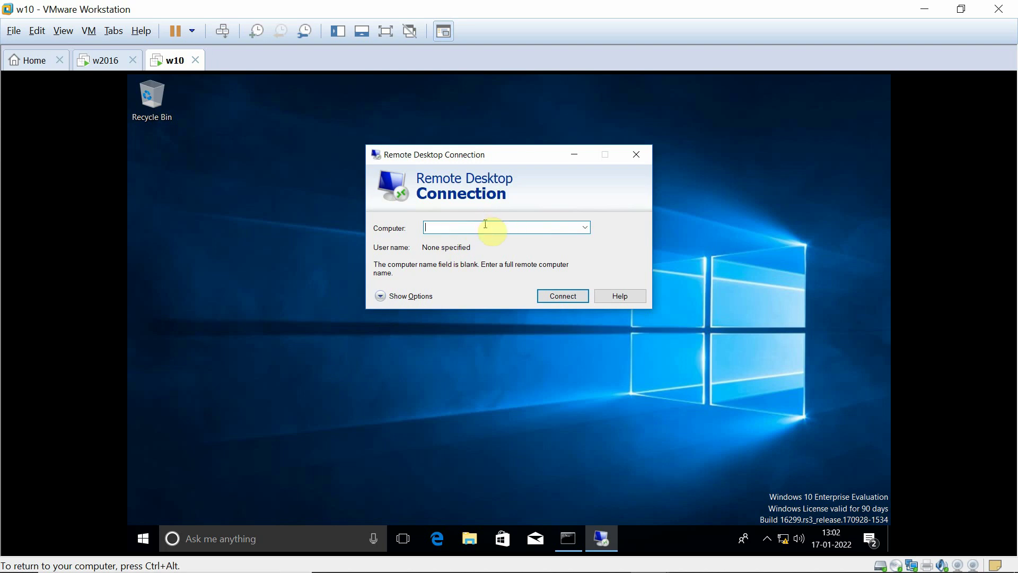
{"action": "type", "text": "172.24.0.16"}
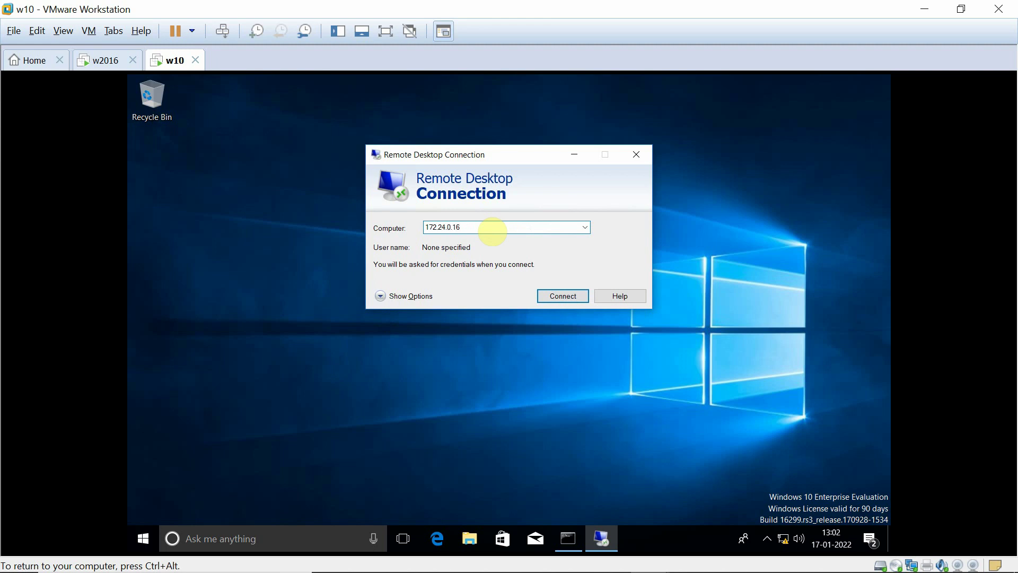
{"action": "left_click", "coordinate": [96, 60]}
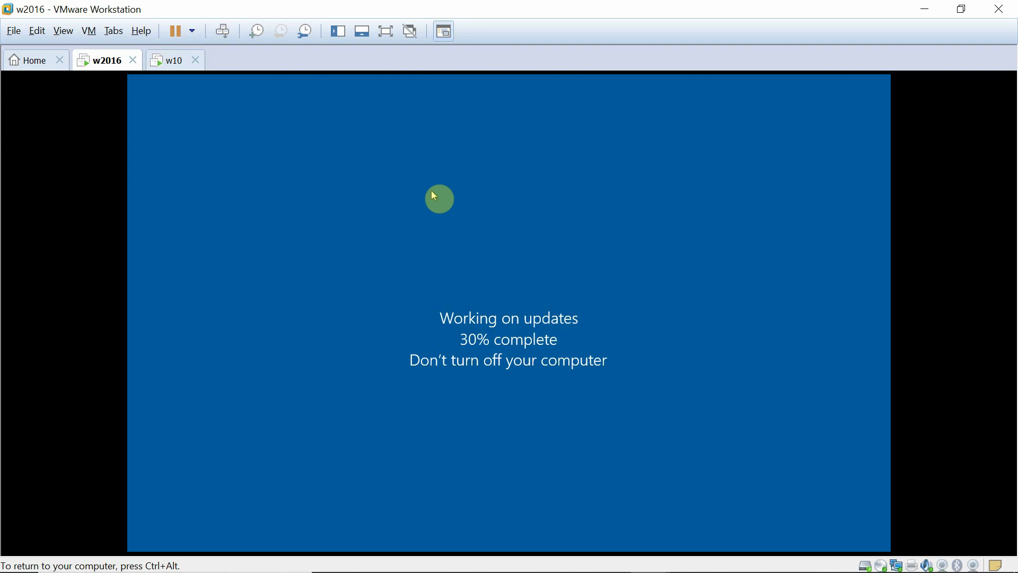
- Hand input to the w2016 server VM while it finishes updates and restarts
{"action": "key", "text": "ctrl+alt"}
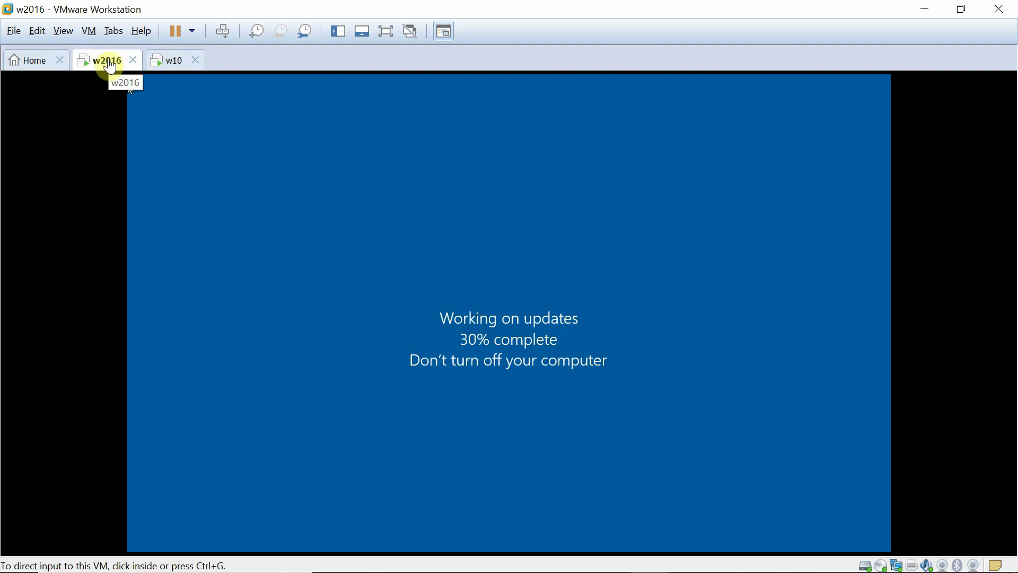
{"action": "left_click", "coordinate": [341, 316]}
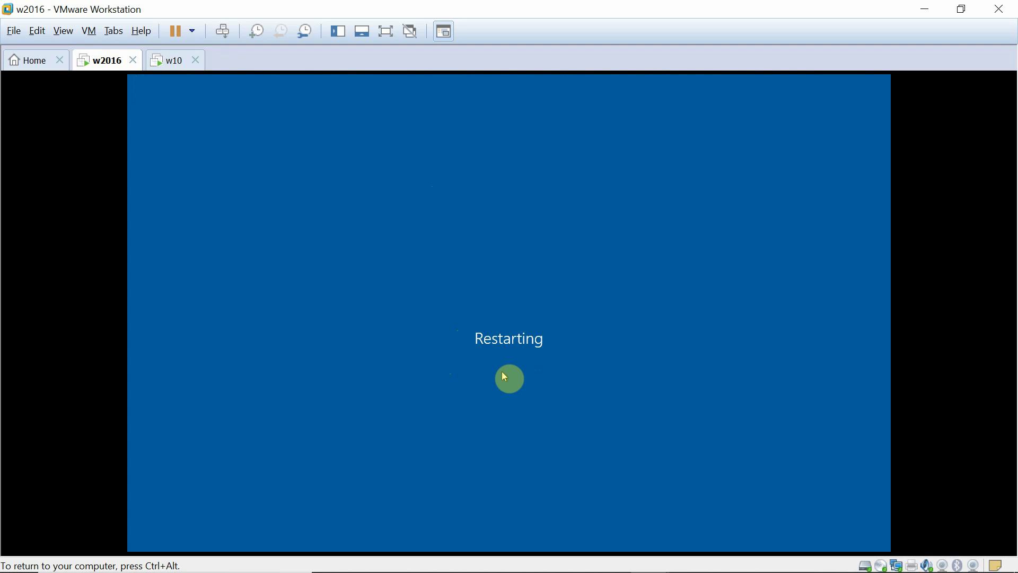
- Return to the Windows 10 VM and attempt a Remote Desktop connection to 172.24.0.16
{"action": "key", "text": "ctrl+alt"}
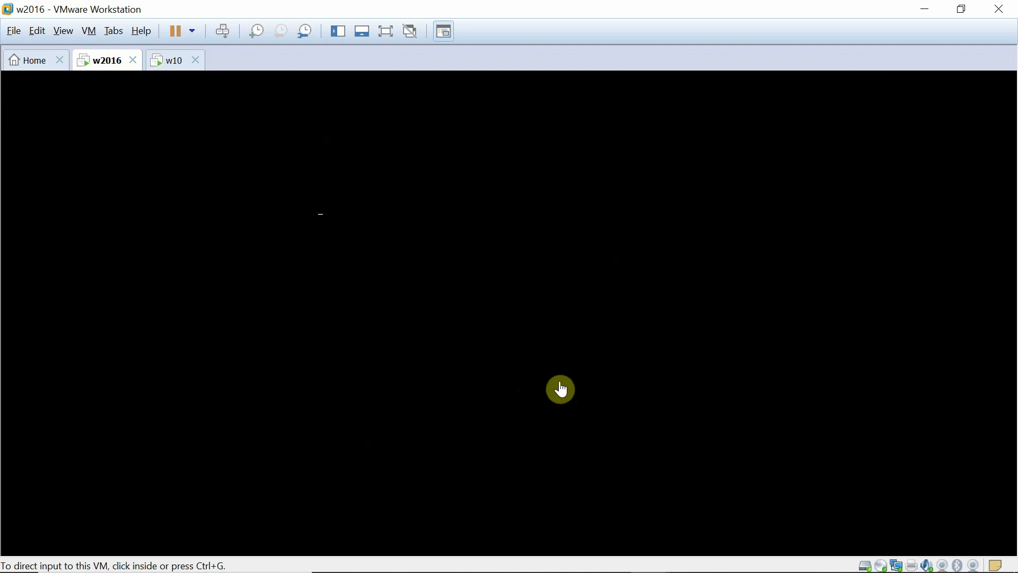
{"action": "mouse_move", "coordinate": [650, 555]}
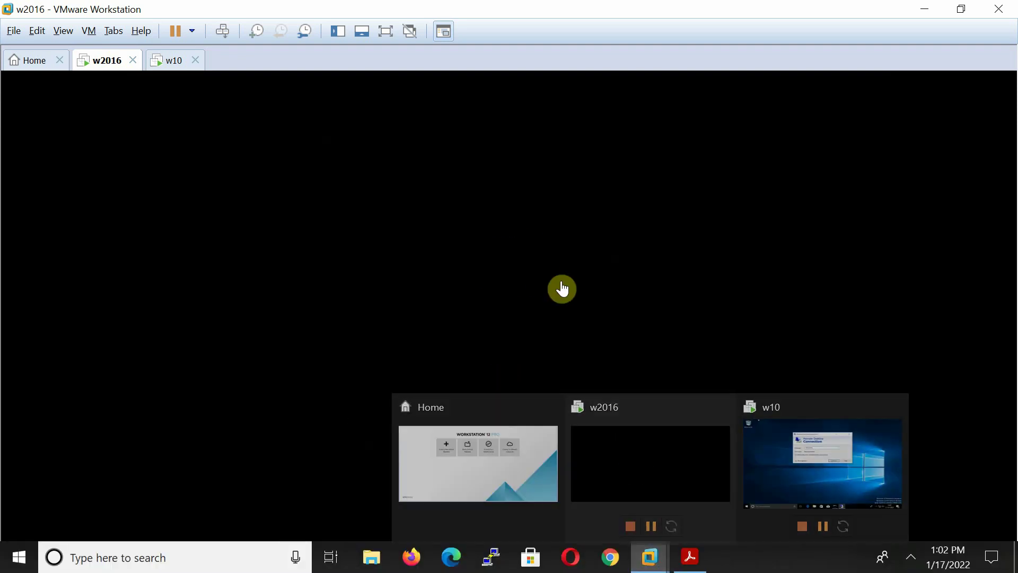
{"action": "left_click", "coordinate": [569, 289]}
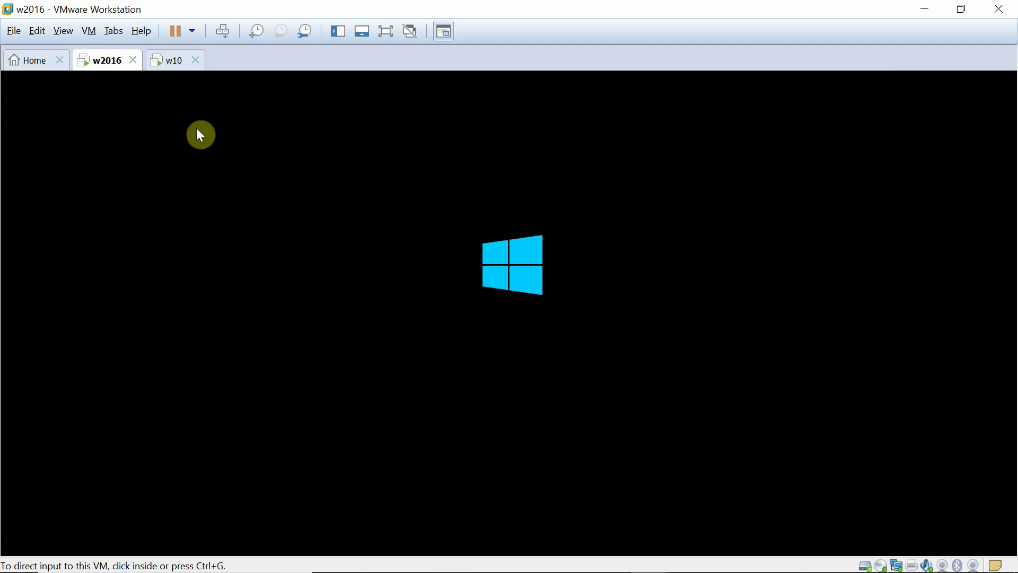
{"action": "left_click", "coordinate": [175, 61]}
{"action": "left_click", "coordinate": [563, 299]}
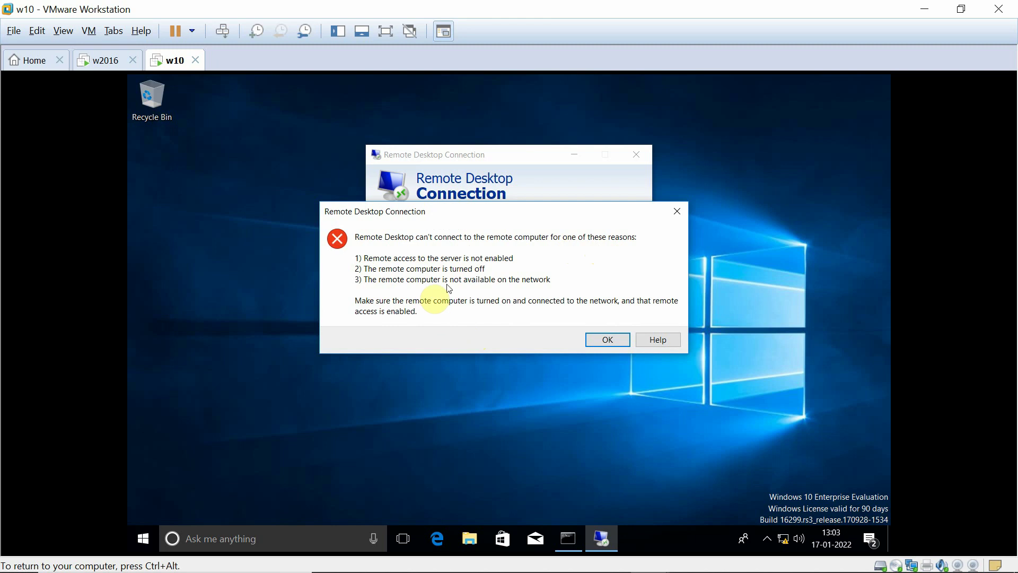
- Dismiss the can't-connect error and check the w2016 server VM, still booting after restart
{"action": "left_click", "coordinate": [611, 340]}
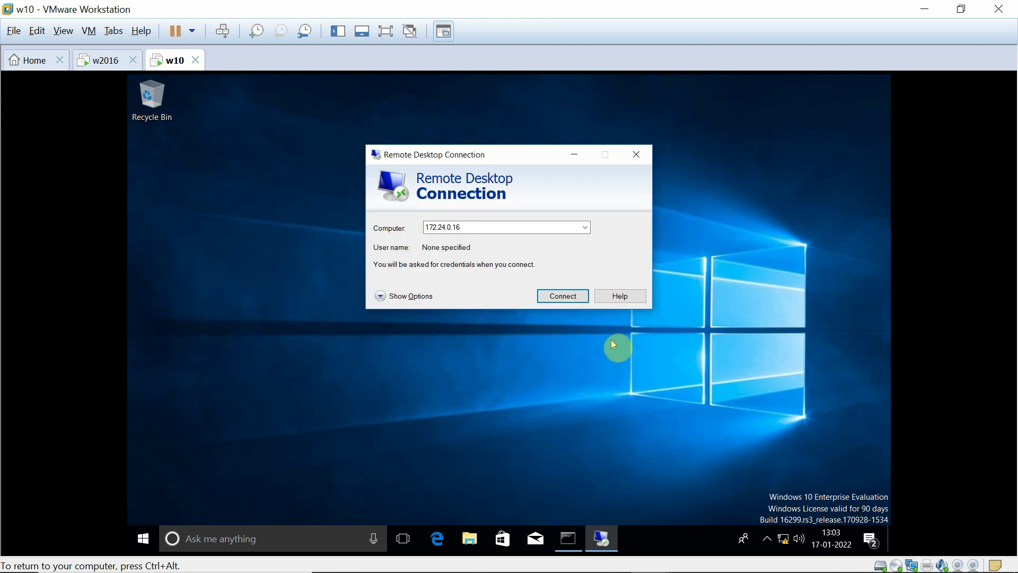
{"action": "left_click", "coordinate": [101, 61]}
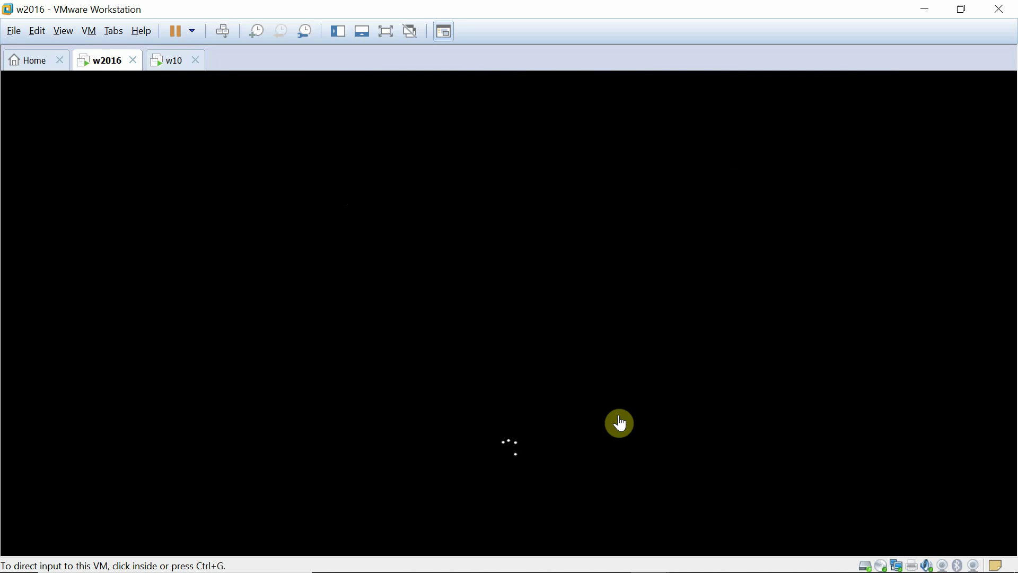
{"action": "mouse_move", "coordinate": [726, 571]}
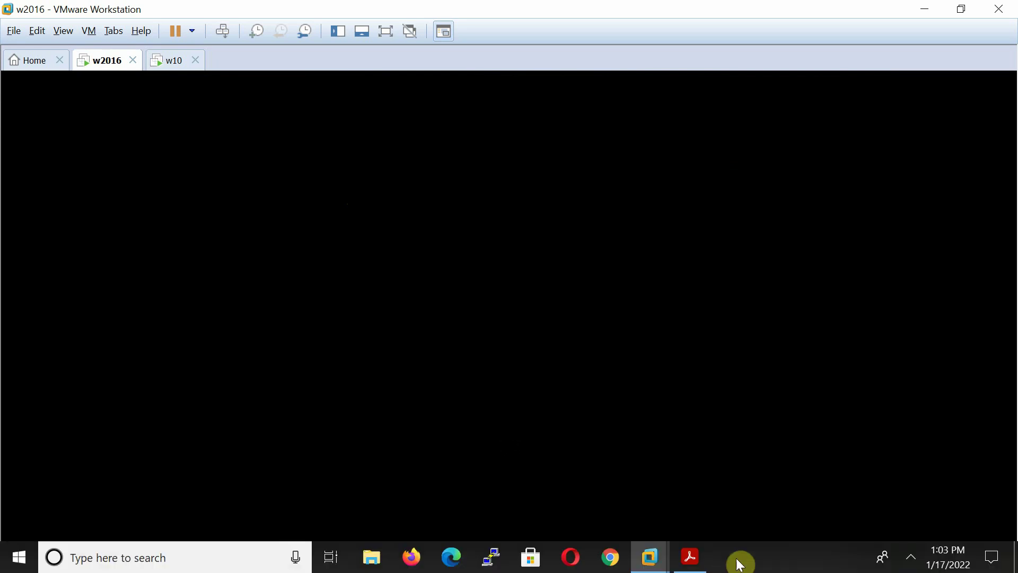
- Focus the w2016 server VM and bring up its sign-in prompt with Ctrl+Alt+Insert
{"action": "left_click", "coordinate": [691, 560]}
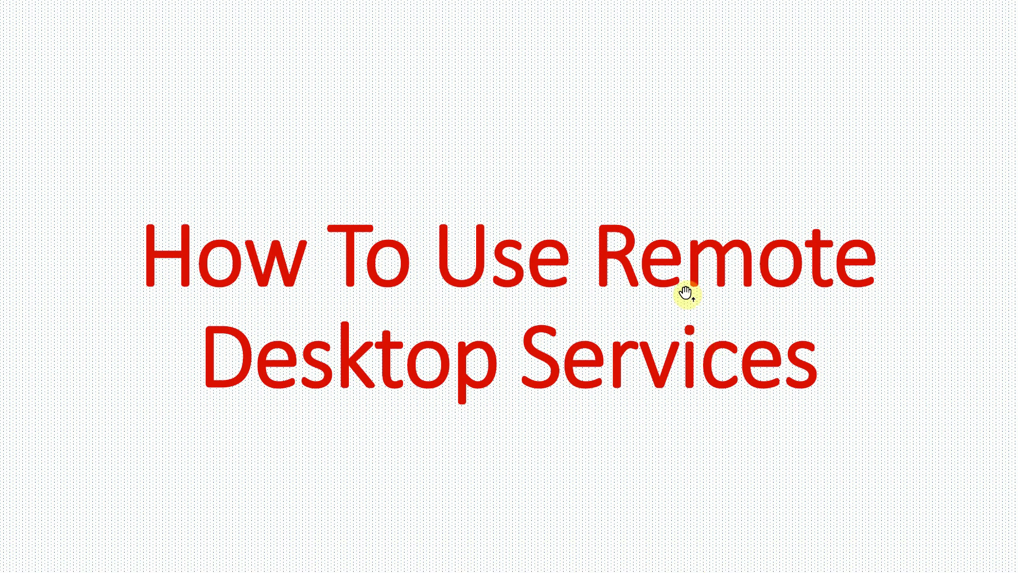
{"action": "key", "text": "alt+Tab"}
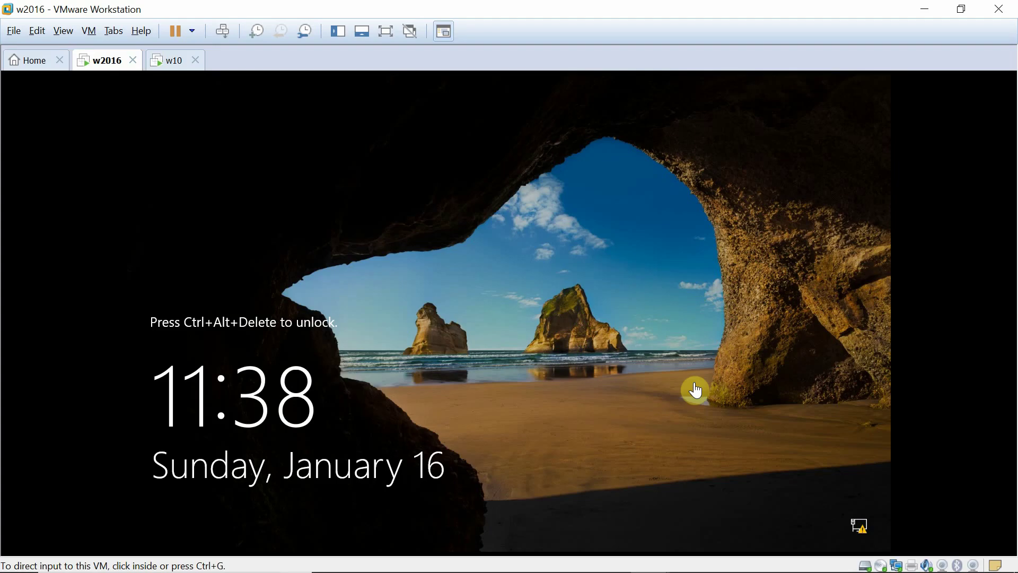
{"action": "left_click", "coordinate": [911, 557]}
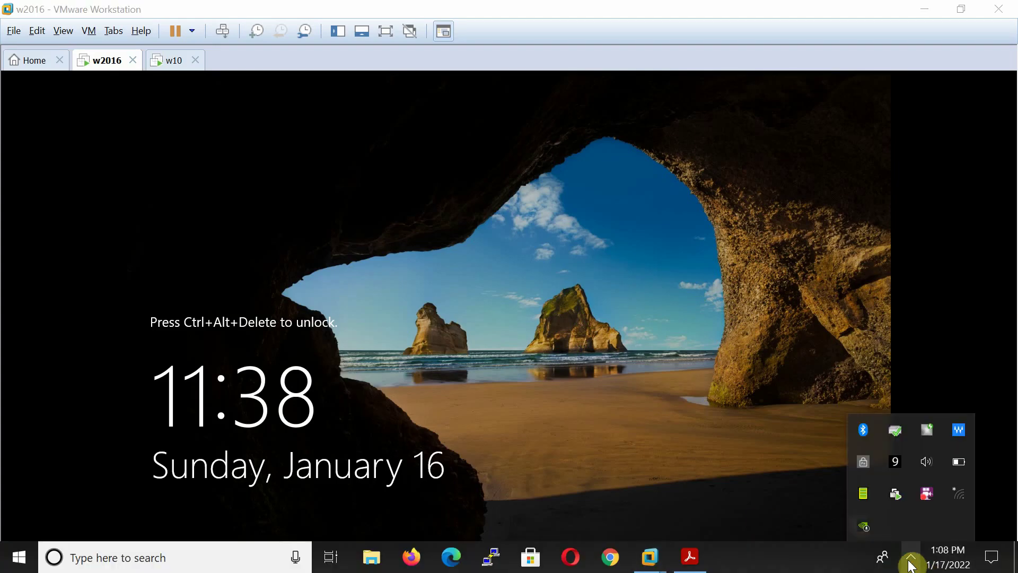
{"action": "left_click", "coordinate": [546, 398]}
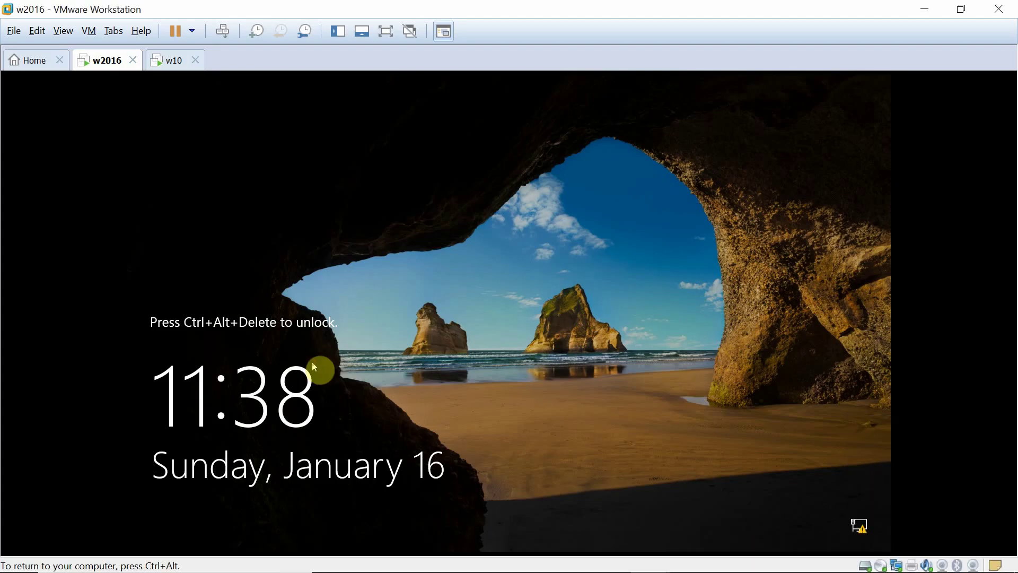
{"action": "left_click", "coordinate": [384, 387]}
{"action": "key", "text": "ctrl+alt+Insert"}
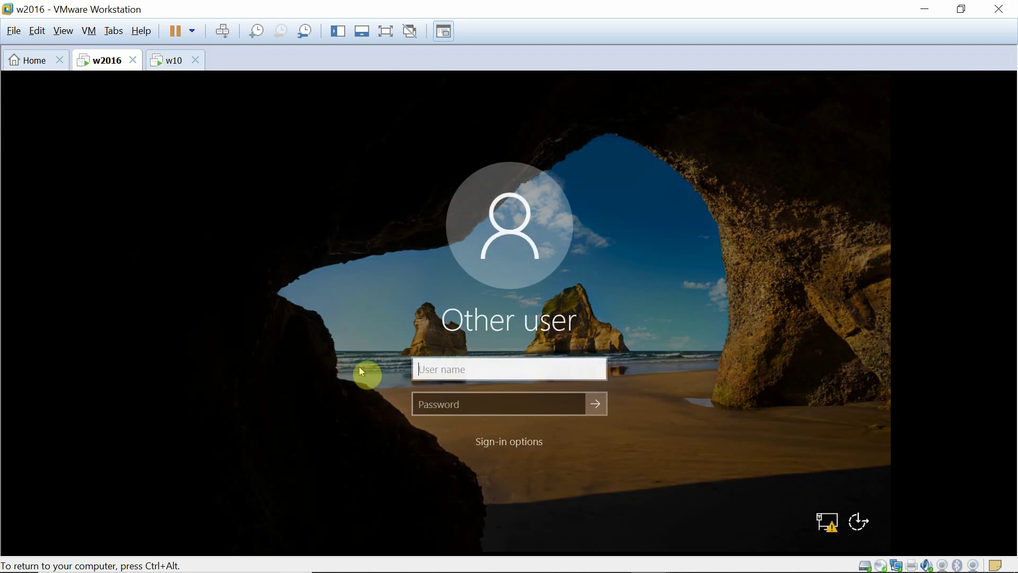
- Sign in to the server as administrator with the account password, then return to w10
{"action": "left_click", "coordinate": [444, 368]}
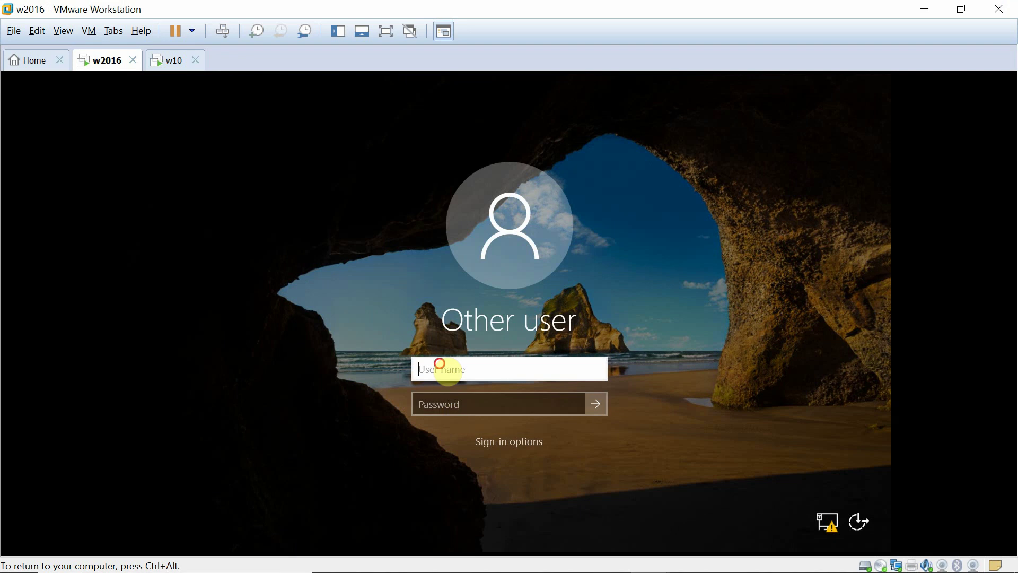
{"action": "type", "text": "administrator"}
{"action": "key", "text": "Tab"}
{"action": "type", "text": "Pa"}
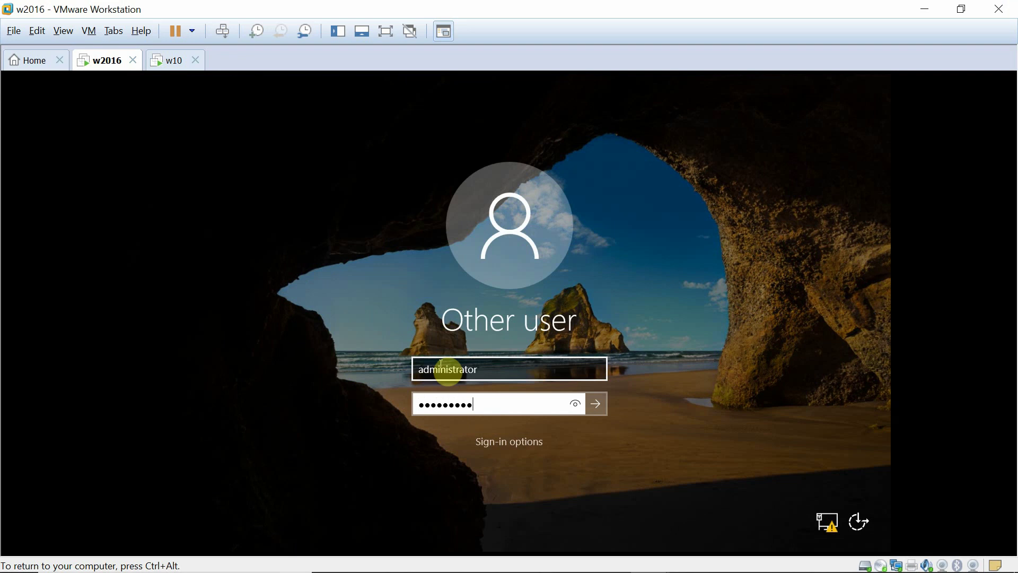
{"action": "key", "text": "Return"}
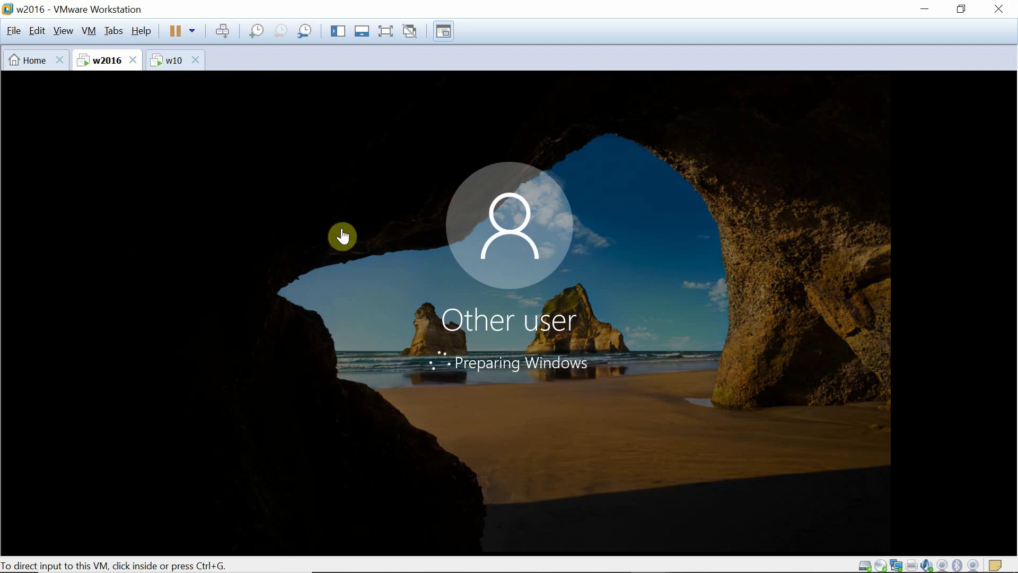
{"action": "left_click", "coordinate": [166, 60]}
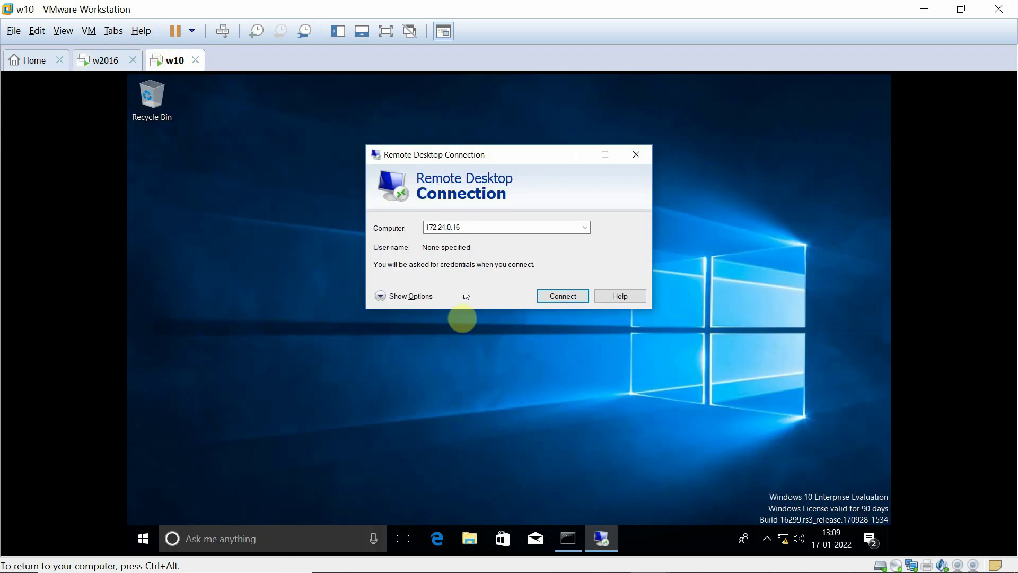
- Connect to 172.24.0.16 from w10, entering the administrator user name and password in Windows Security
{"action": "left_click", "coordinate": [558, 297]}
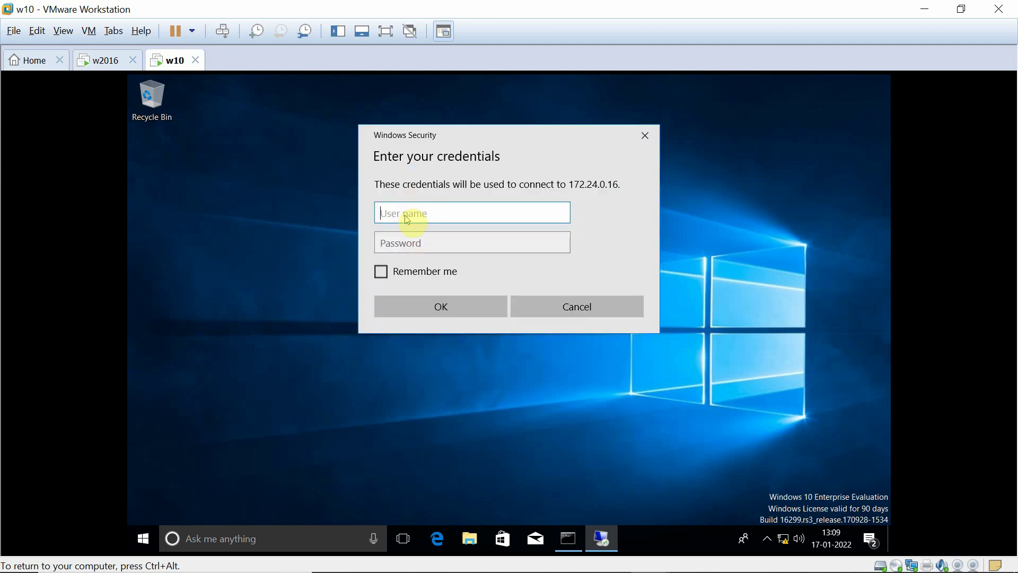
{"action": "type", "text": "admi"}
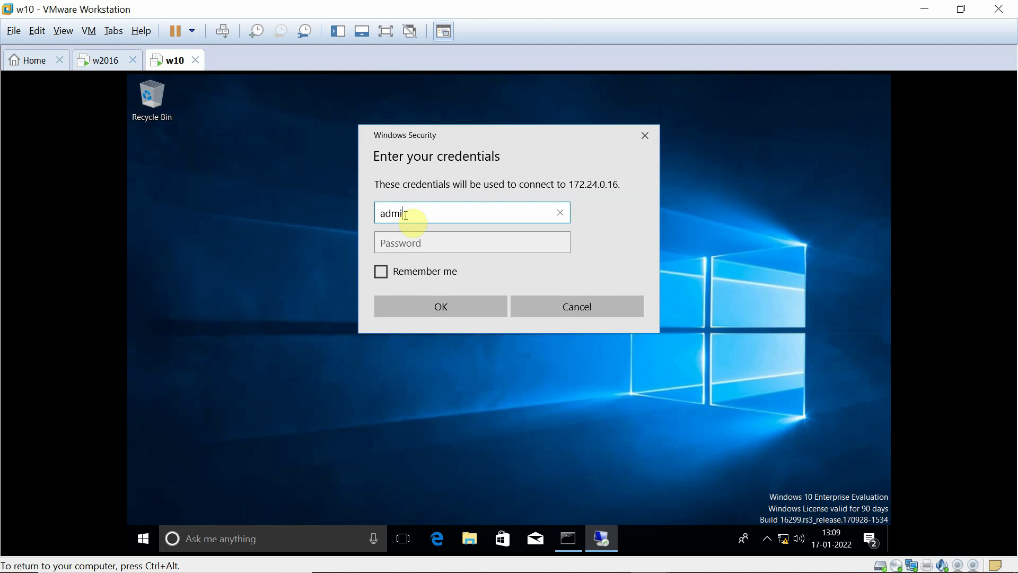
{"action": "type", "text": "nistrator"}
{"action": "key", "text": "Tab"}
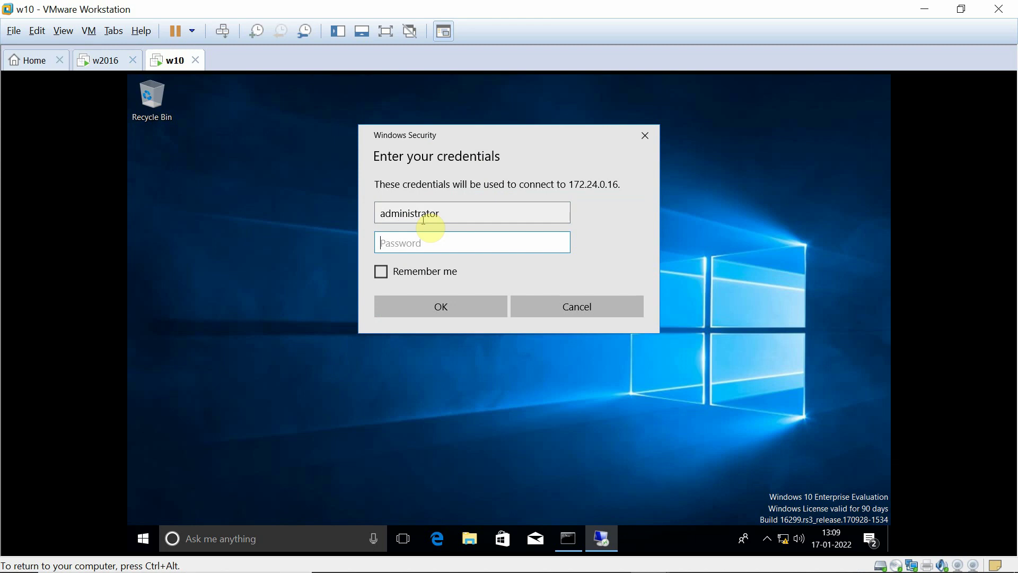
{"action": "type", "text": "•"}
{"action": "left_click", "coordinate": [428, 306]}
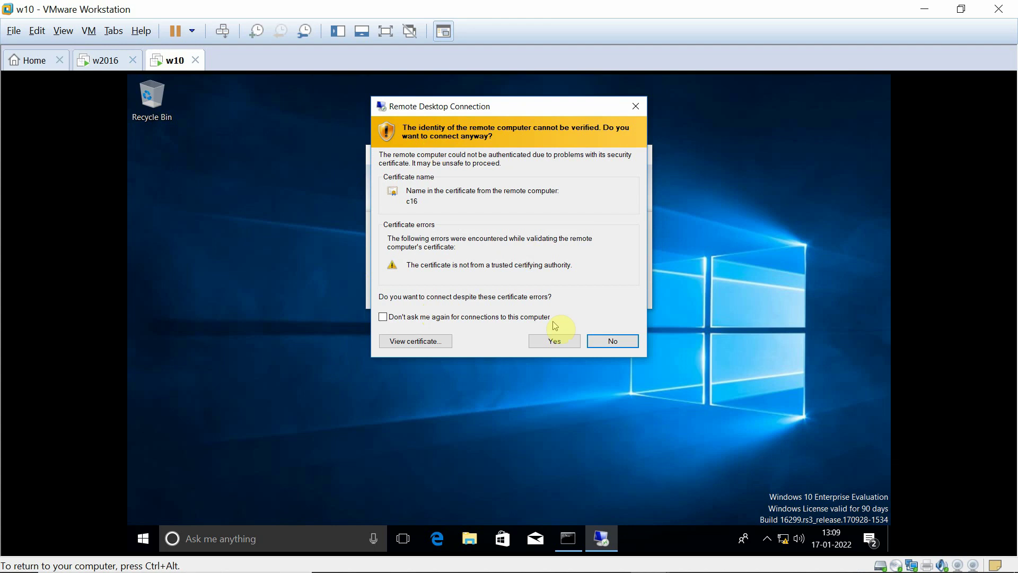
- Accept the c16 certificate warning to connect, and nudge the remote session bar right
{"action": "left_click", "coordinate": [554, 345]}
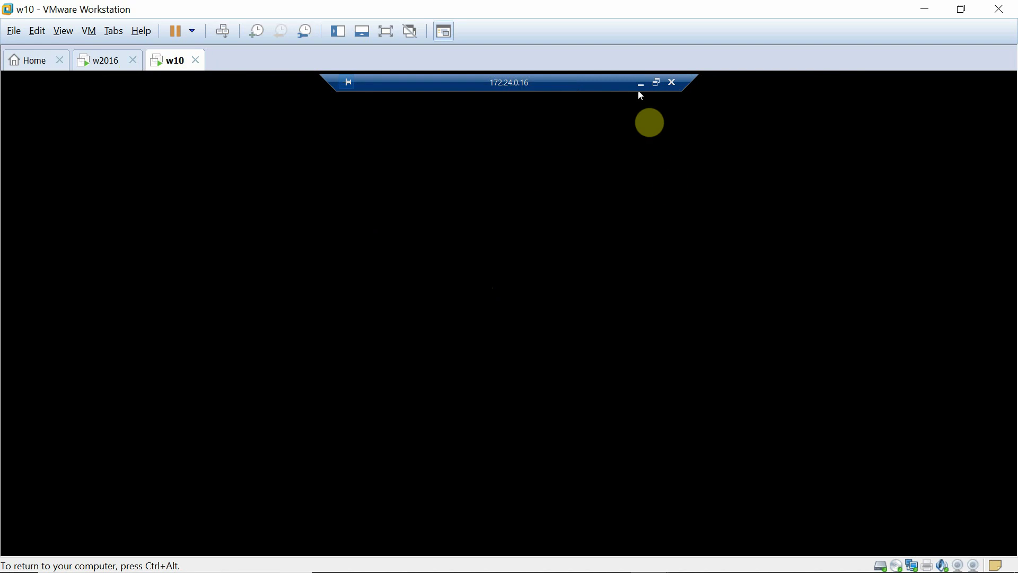
{"action": "left_click_drag", "start_coordinate": [639, 81], "coordinate": [656, 99]}
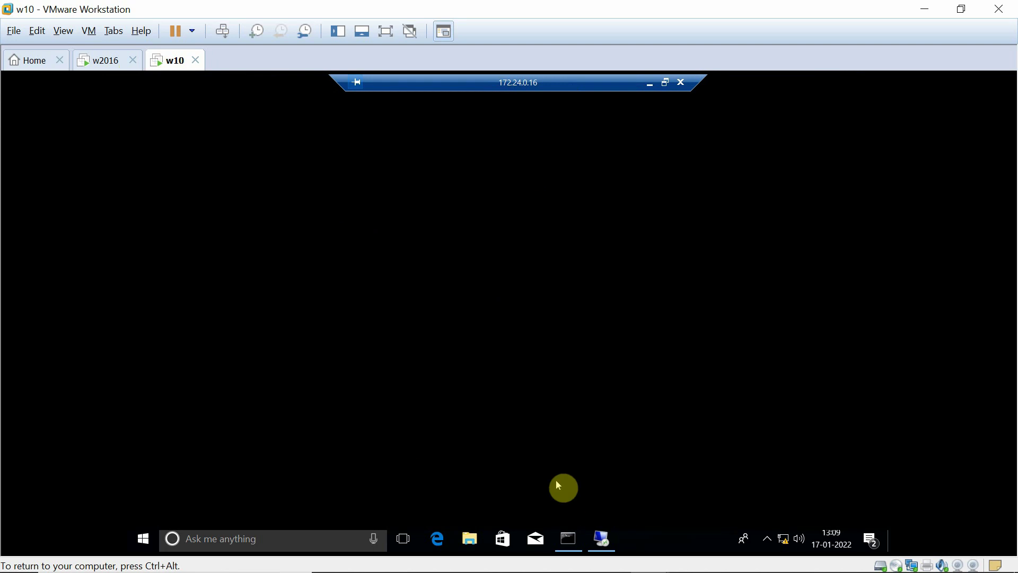
{"action": "key", "text": "ctrl+alt"}
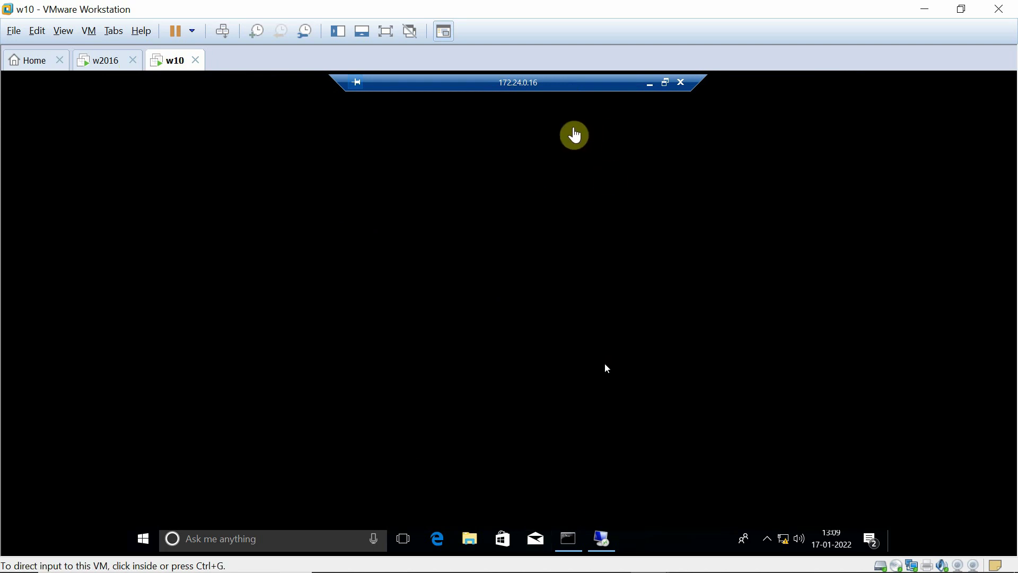
{"action": "left_click", "coordinate": [574, 133]}
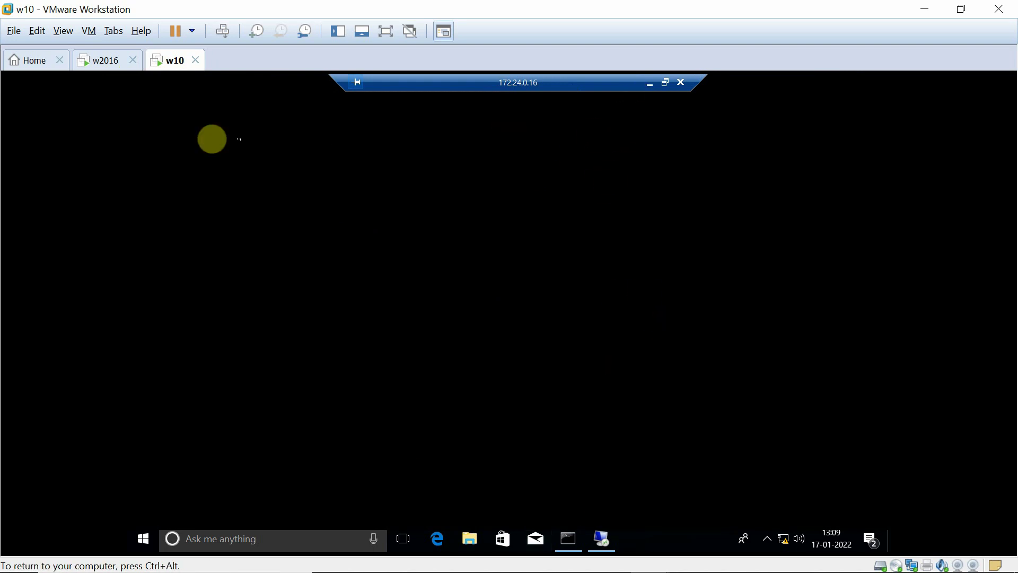
- Check the w2016 VM, then move w10's Remote Desktop window toward the upper left
{"action": "left_click", "coordinate": [100, 64]}
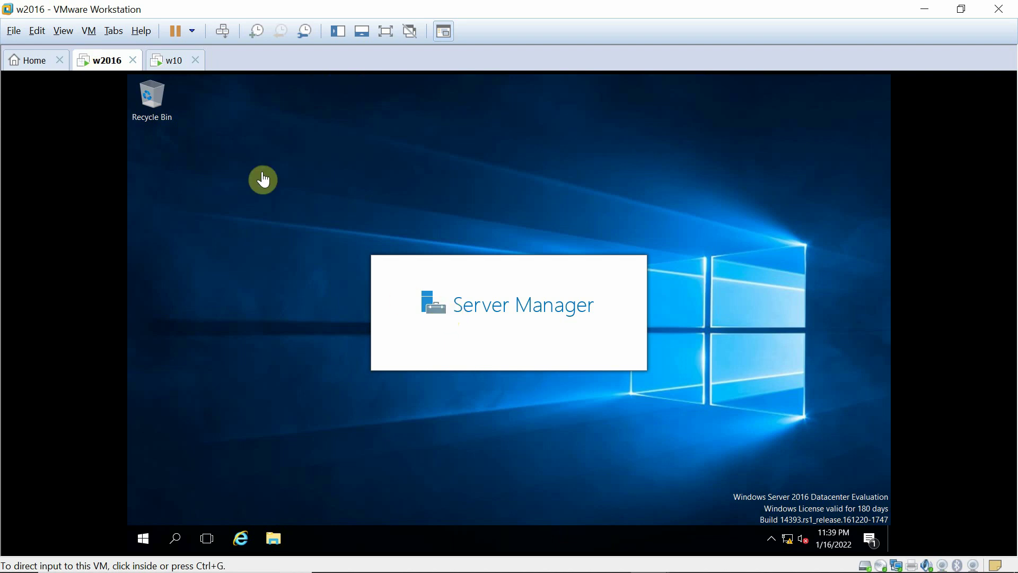
{"action": "left_click", "coordinate": [171, 62]}
{"action": "left_click", "coordinate": [587, 178]}
{"action": "left_click_drag", "start_coordinate": [583, 199], "coordinate": [393, 196]}
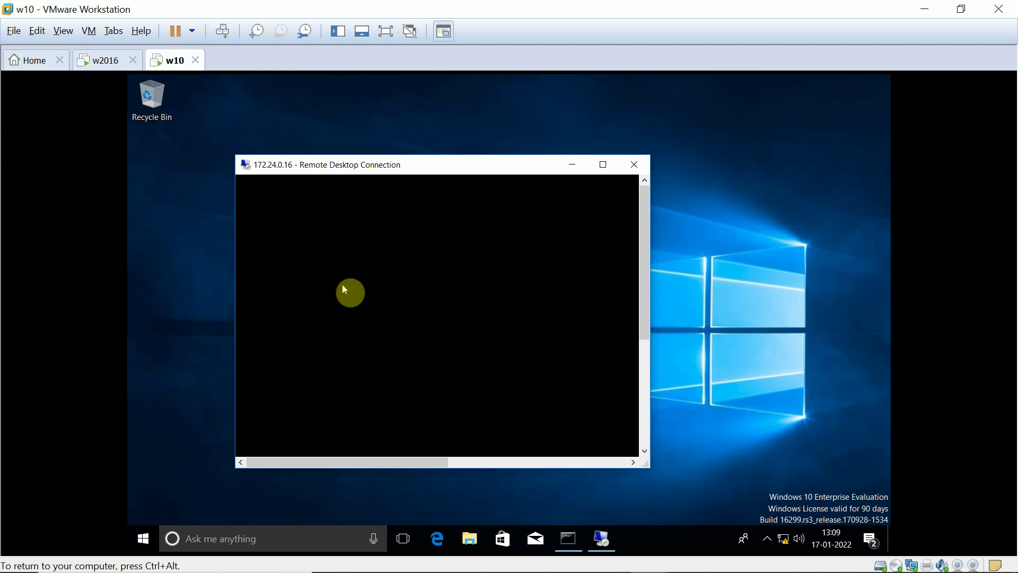
- Toggle input between host and w10 with Ctrl+Alt, activating the Remote Desktop session window
{"action": "key", "text": "ctrl+alt"}
{"action": "left_click", "coordinate": [596, 171]}
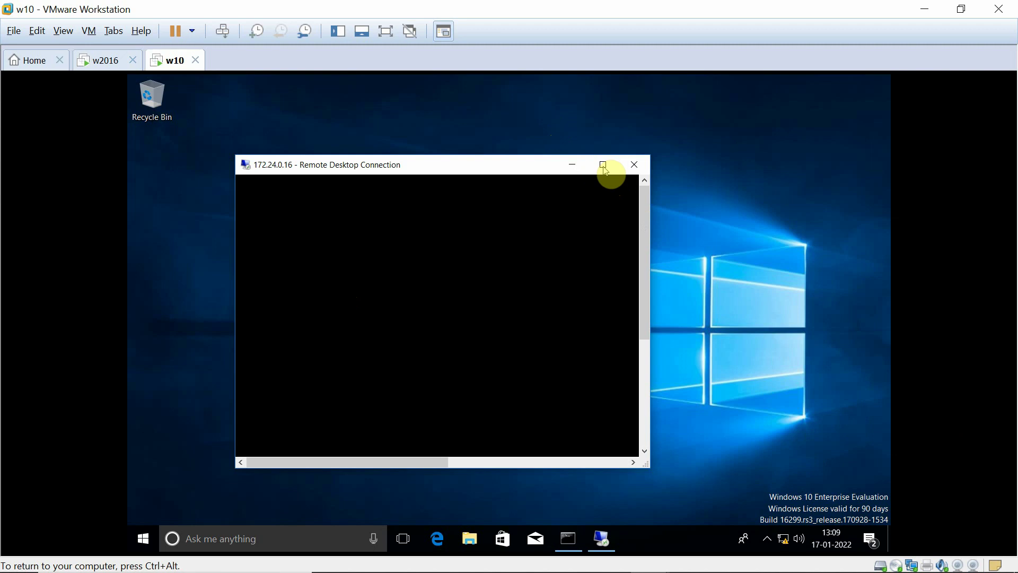
{"action": "key", "text": "ctrl+alt"}
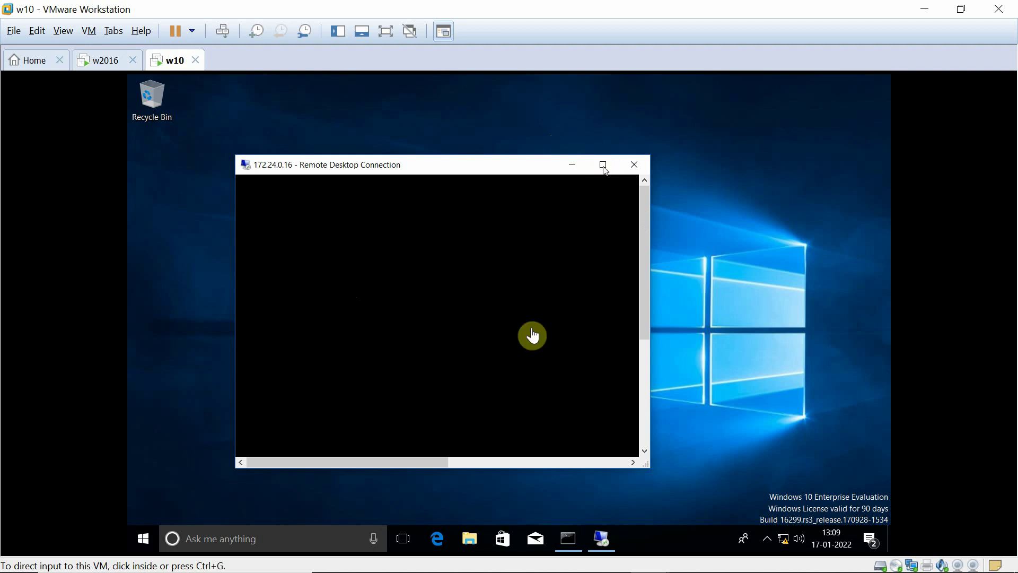
{"action": "left_click", "coordinate": [523, 335]}
{"action": "key", "text": "ctrl+alt"}
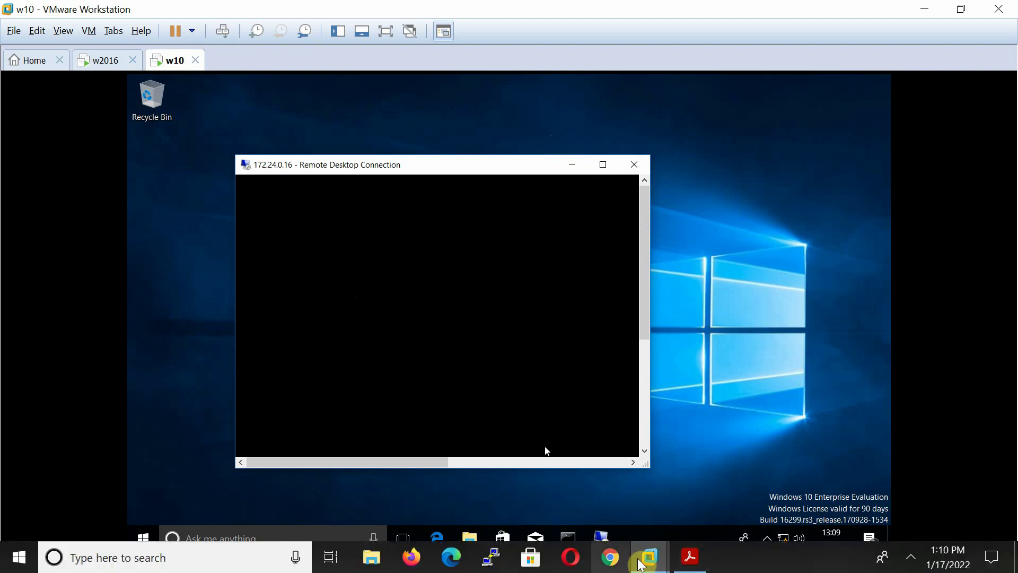
{"action": "left_click", "coordinate": [590, 534]}
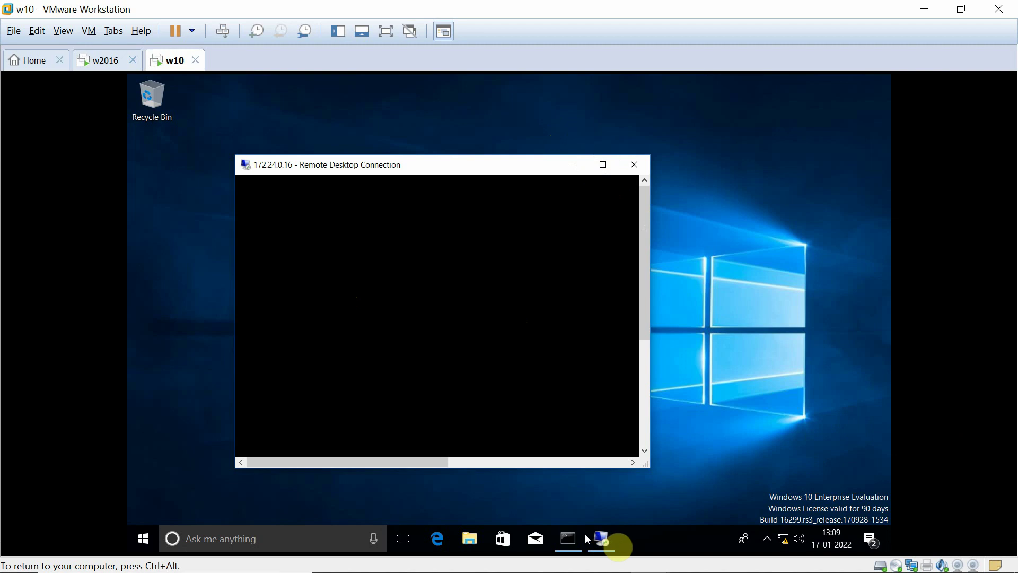
{"action": "left_click", "coordinate": [266, 202]}
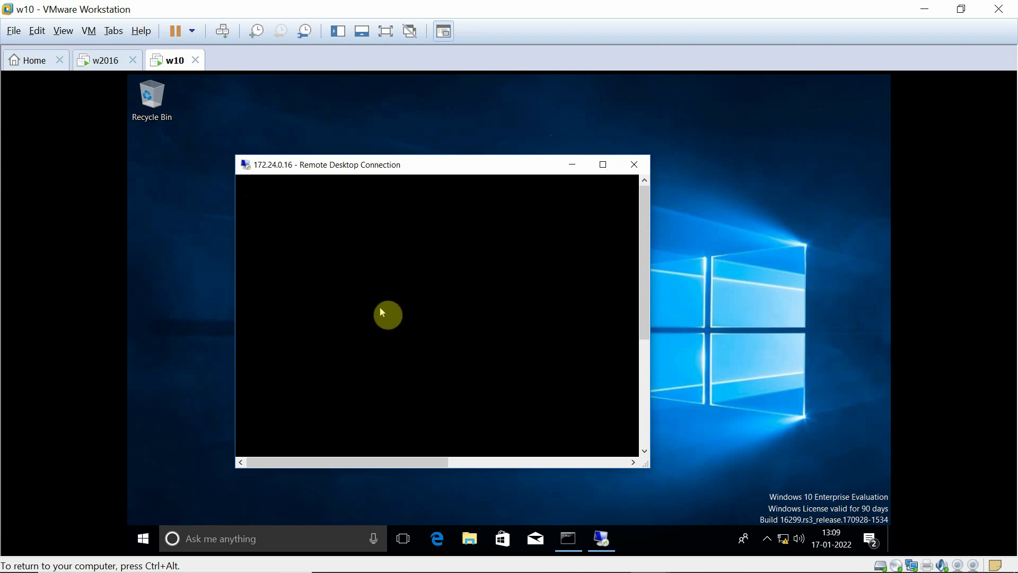
{"action": "key", "text": "ctrl+alt"}
- Unlock the w2016 server by entering the administrator user name and password
{"action": "left_click", "coordinate": [103, 69]}
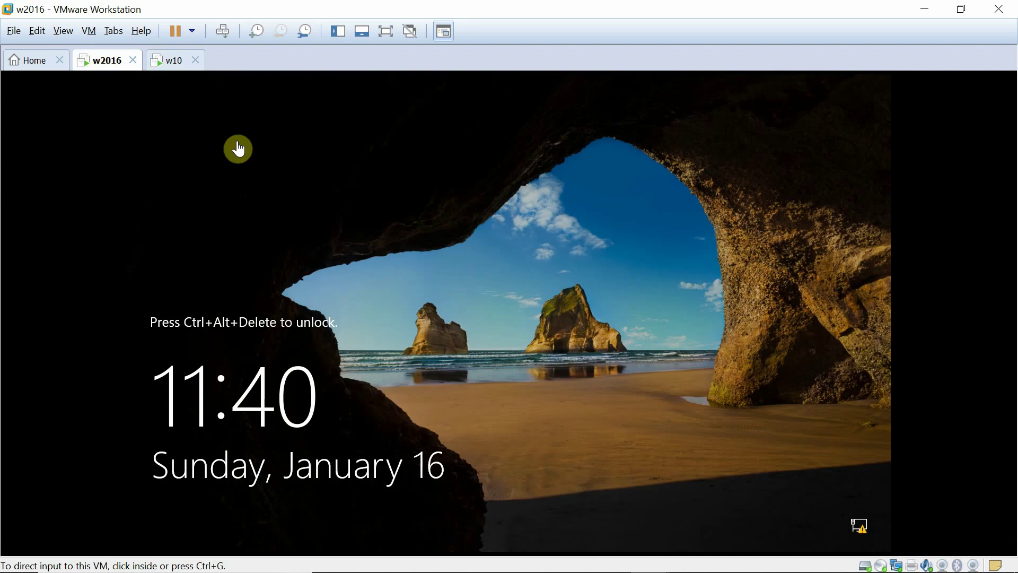
{"action": "left_click", "coordinate": [419, 351]}
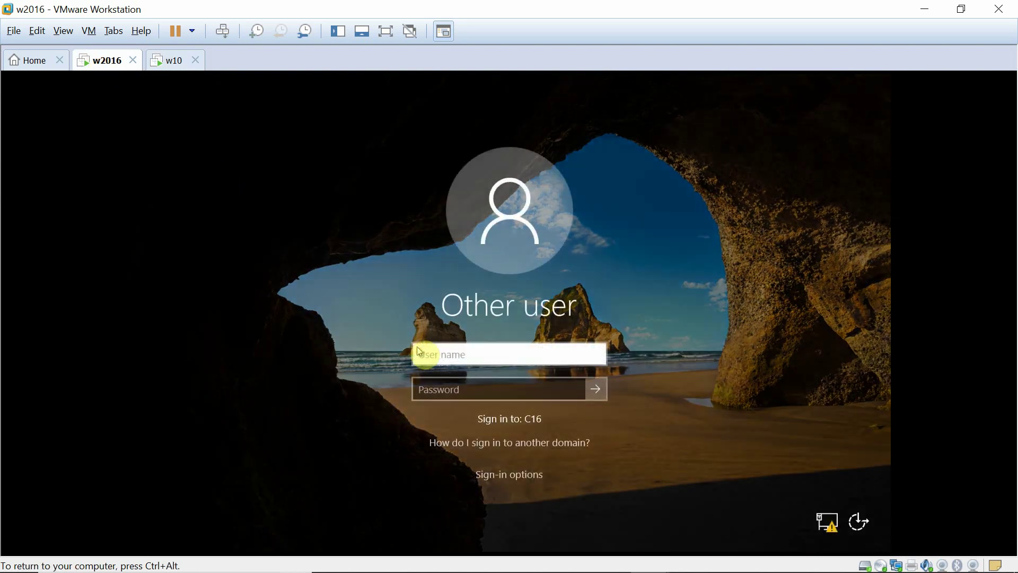
{"action": "left_click", "coordinate": [443, 371]}
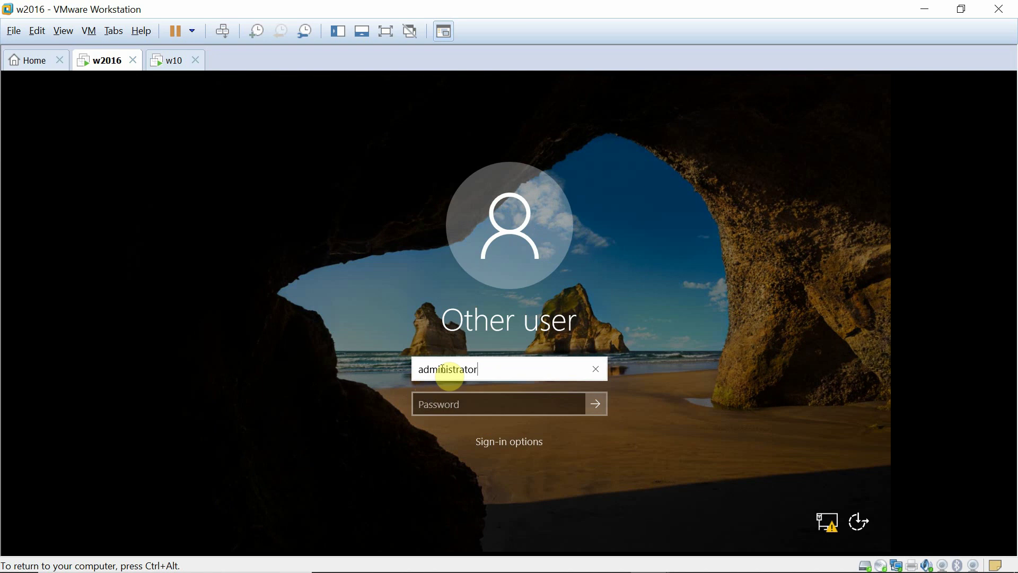
{"action": "key", "text": "Tab"}
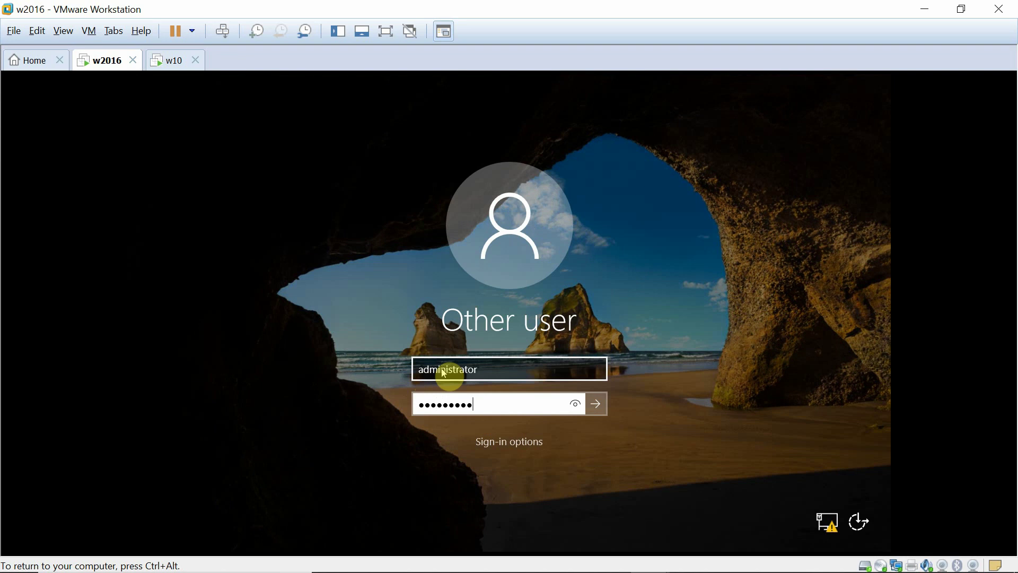
{"action": "key", "text": "Return"}
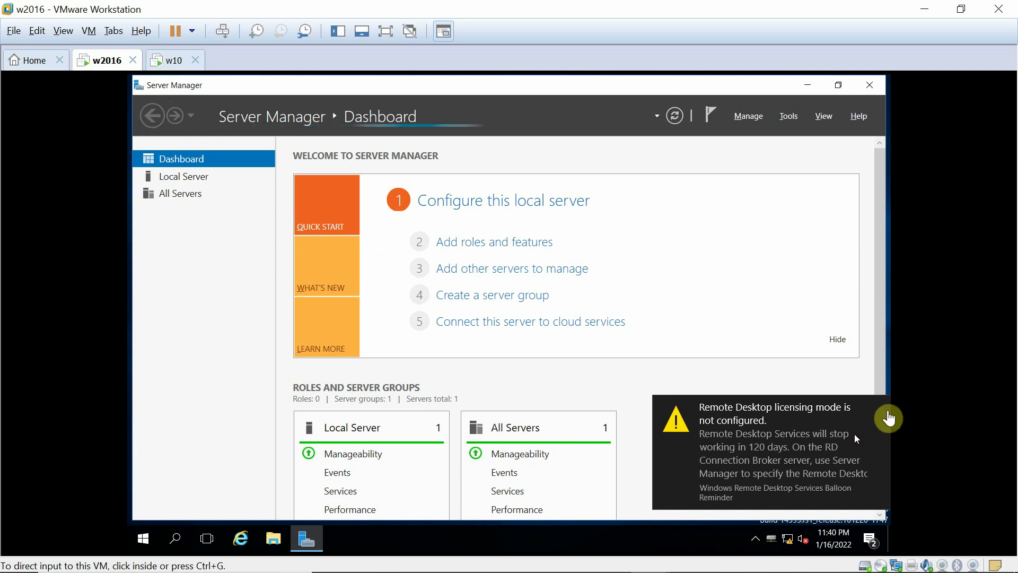
- Dismiss the Remote Desktop licensing notification in Server Manager
{"action": "left_click", "coordinate": [882, 413]}
{"action": "left_click", "coordinate": [882, 412]}
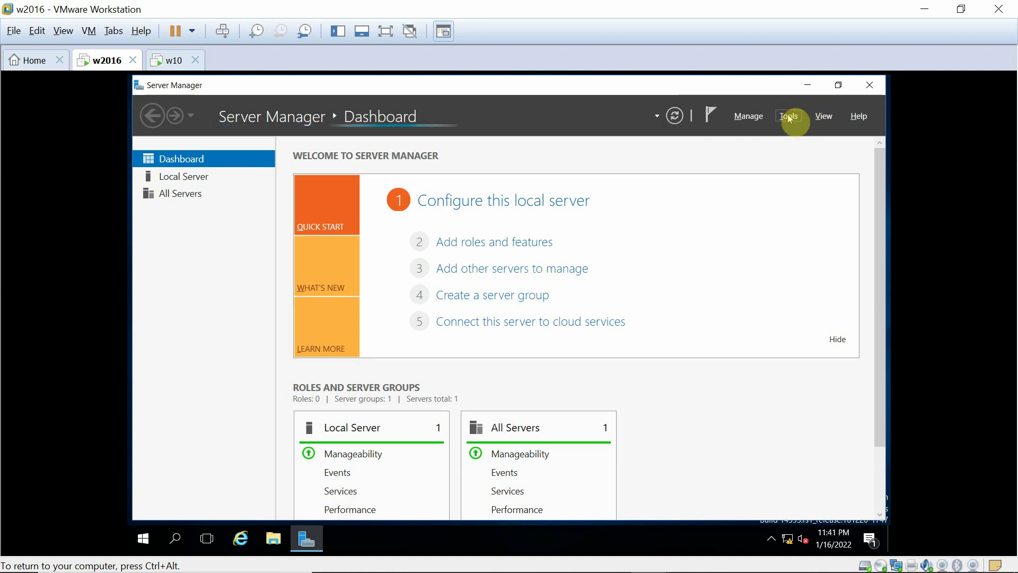
{"action": "left_click", "coordinate": [789, 117]}
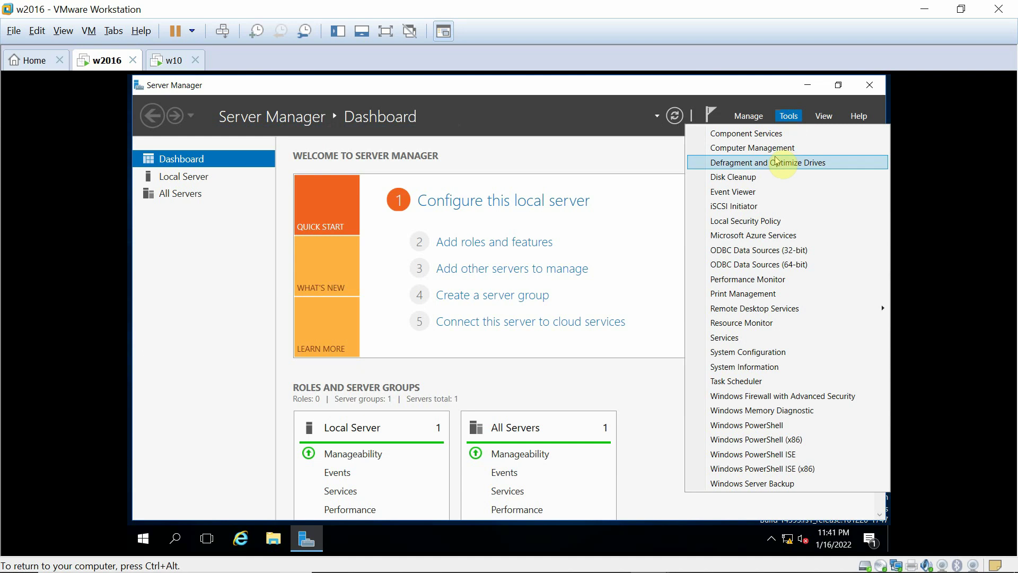
{"action": "left_click", "coordinate": [751, 123]}
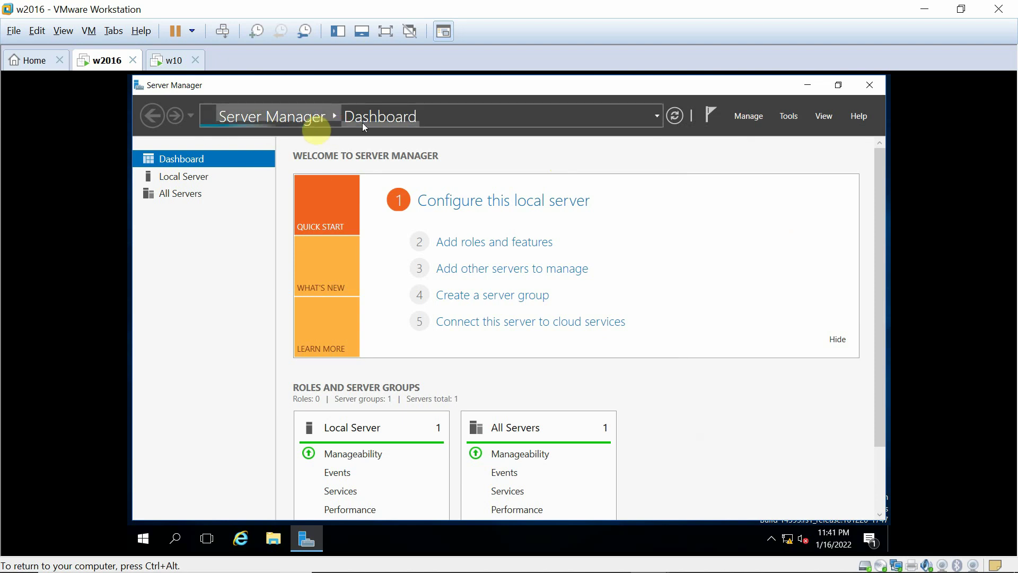
- Launch Manage > Remove Roles and Features, past the inventory-collection notice
{"action": "left_click", "coordinate": [754, 121]}
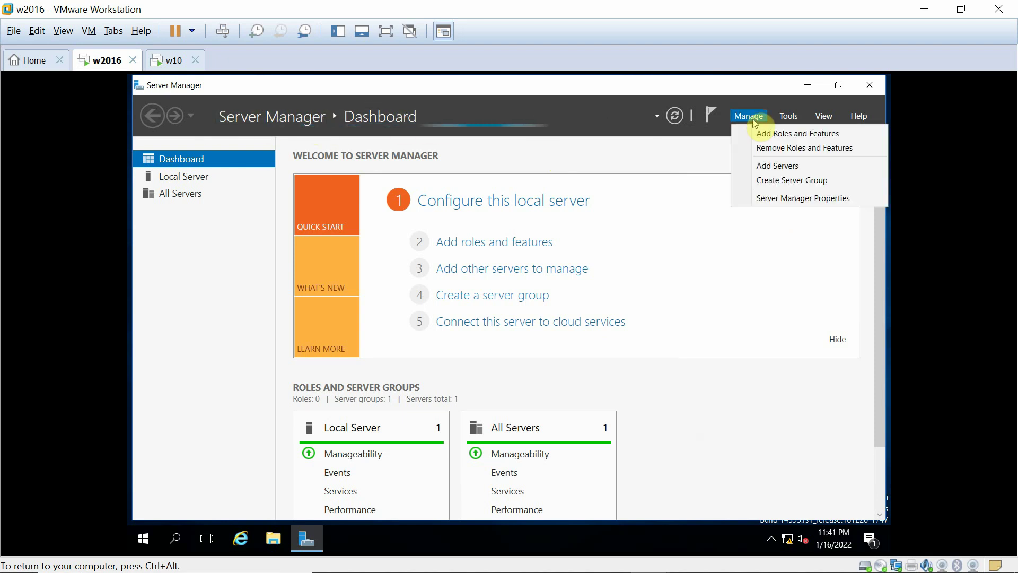
{"action": "left_click", "coordinate": [759, 149]}
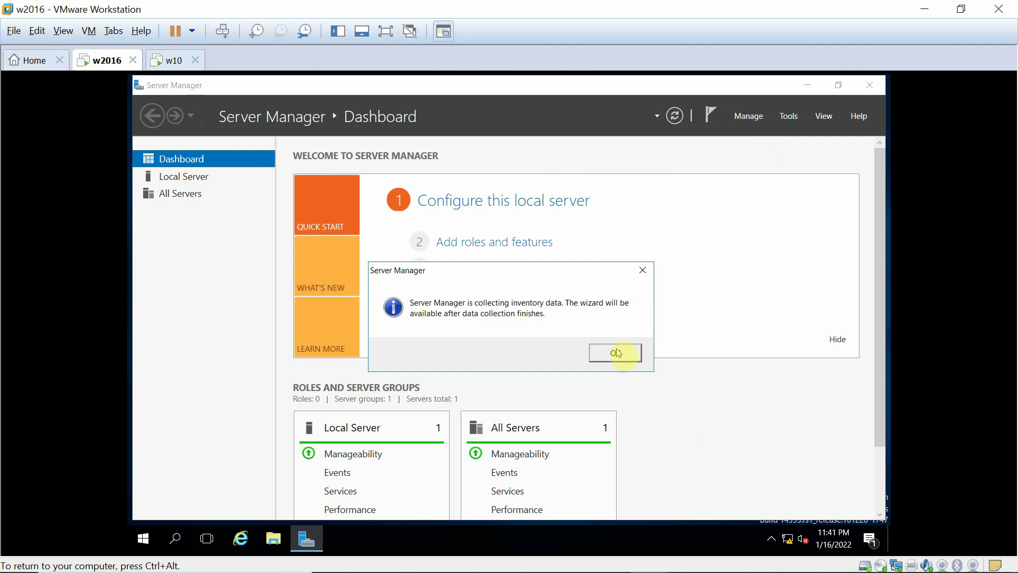
{"action": "left_click", "coordinate": [616, 351]}
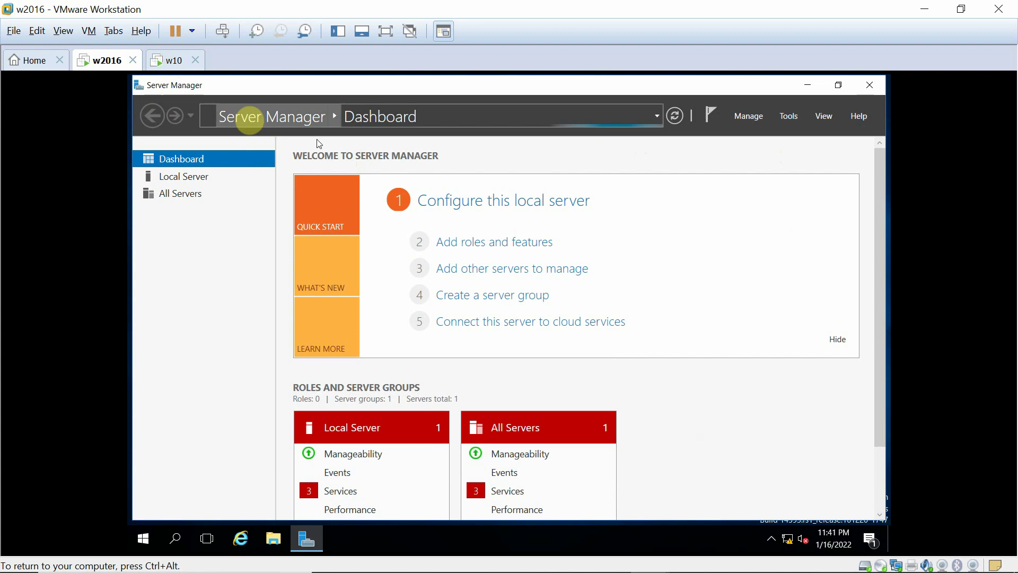
{"action": "left_click", "coordinate": [742, 119]}
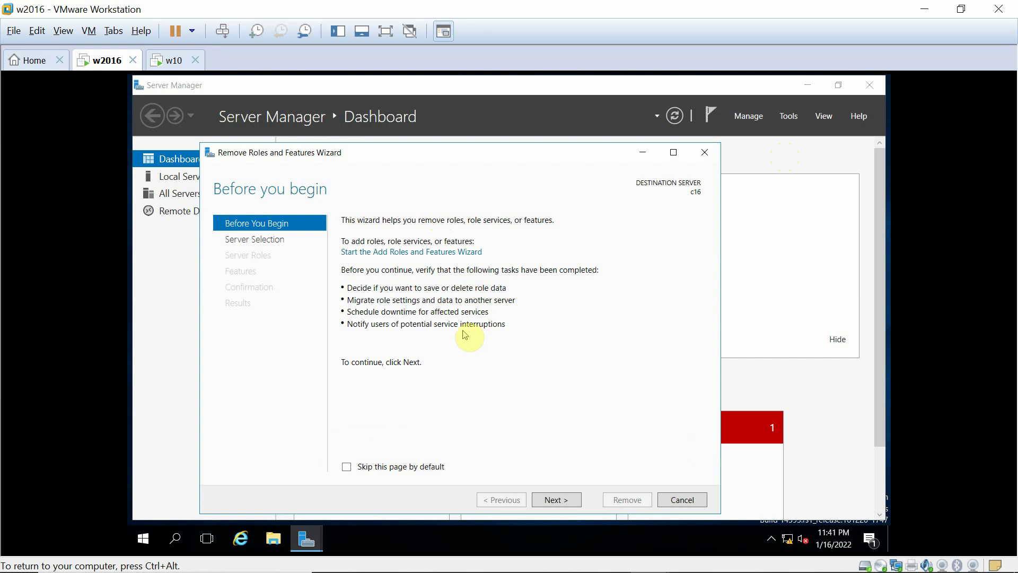
- Advance the removal wizard past the introduction with c16 as destination, closing the installation progress window
{"action": "left_click", "coordinate": [552, 501]}
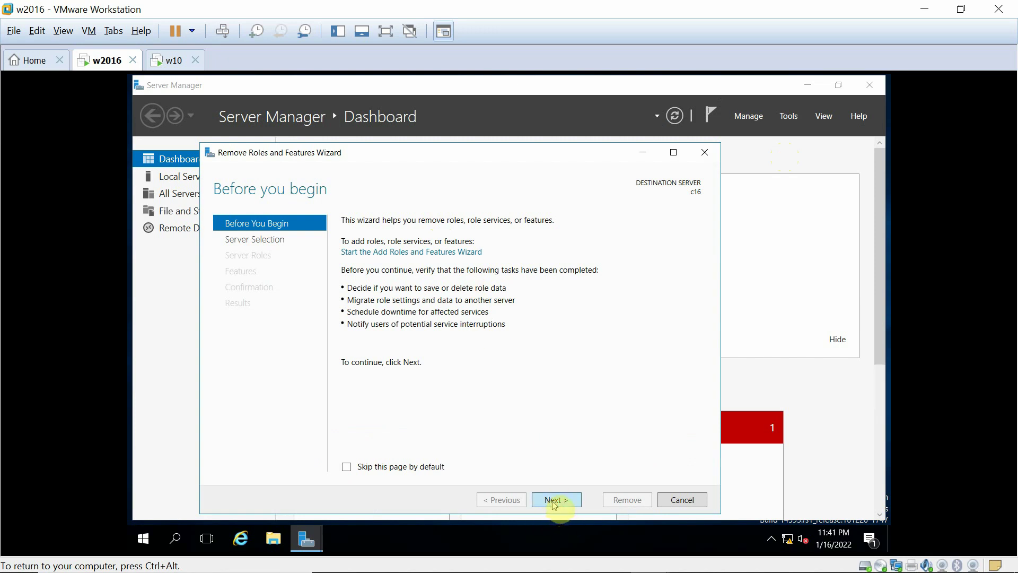
{"action": "left_click", "coordinate": [551, 508]}
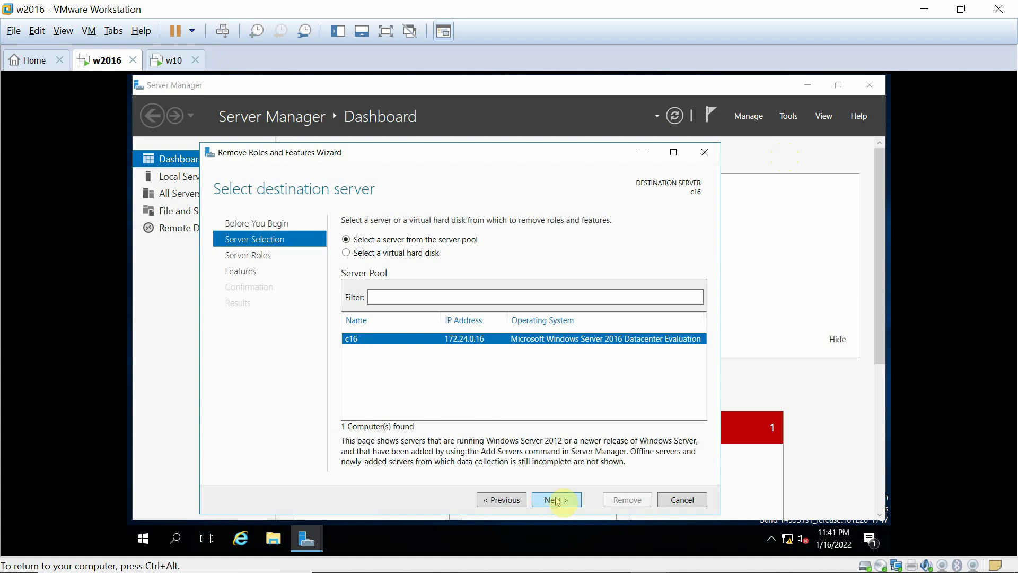
{"action": "left_click", "coordinate": [556, 501]}
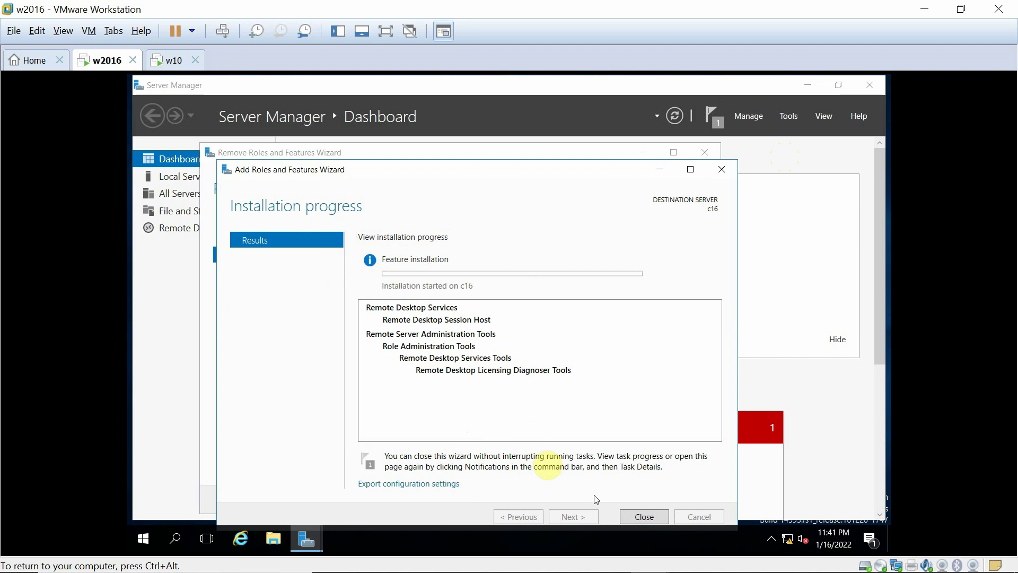
{"action": "left_click", "coordinate": [651, 521]}
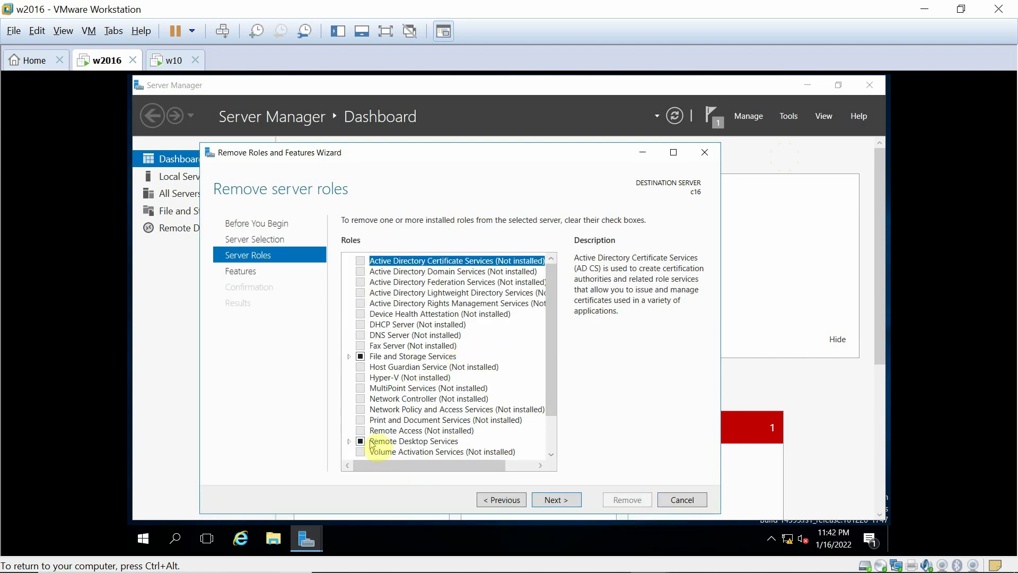
- On w10, acknowledge the ended session and reconnect to 172.24.0.16 with the password, accepting the certificate
{"action": "left_click", "coordinate": [167, 59]}
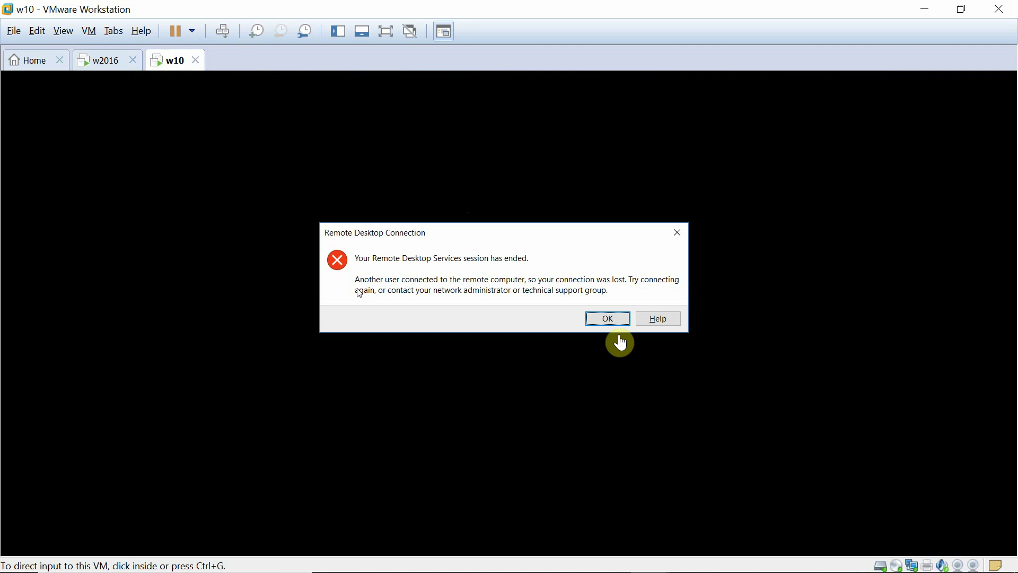
{"action": "left_click", "coordinate": [599, 318]}
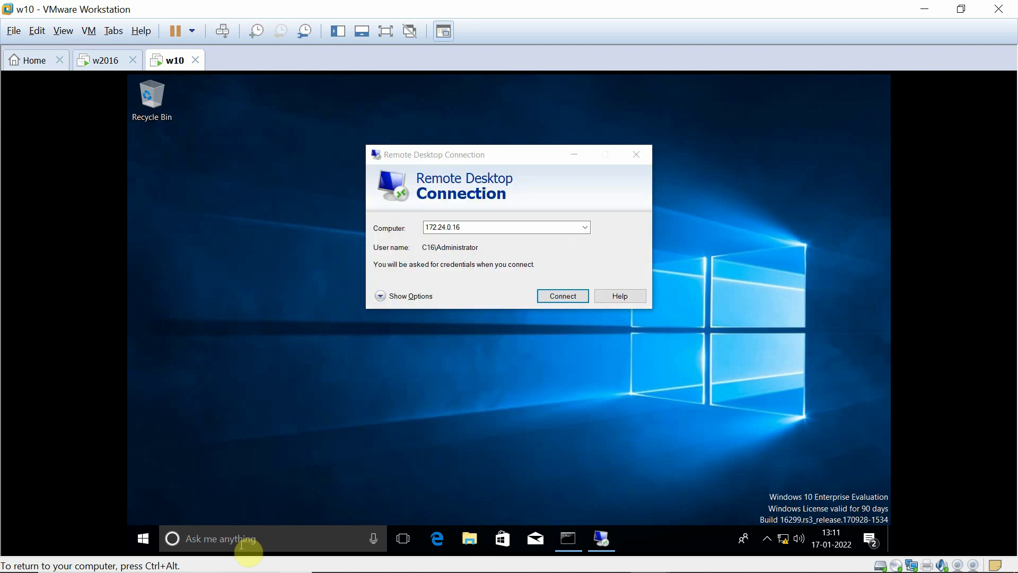
{"action": "left_click", "coordinate": [555, 298]}
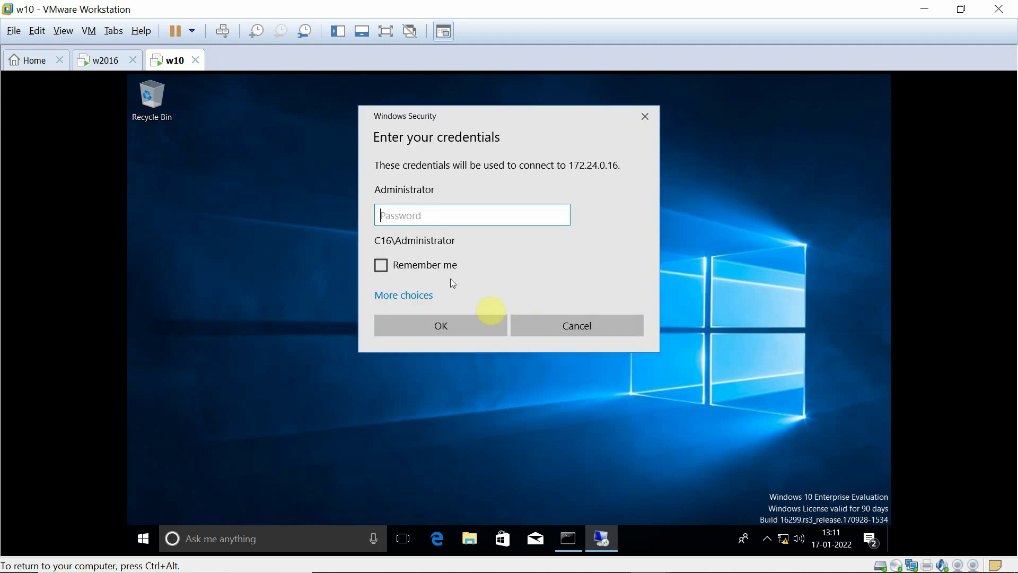
{"action": "left_click", "coordinate": [427, 215]}
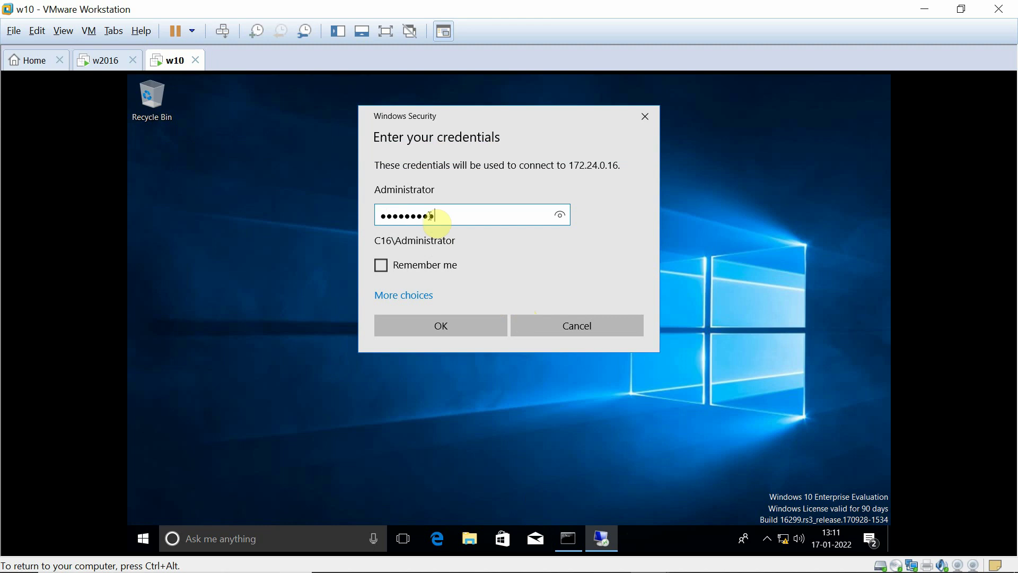
{"action": "left_click", "coordinate": [436, 325]}
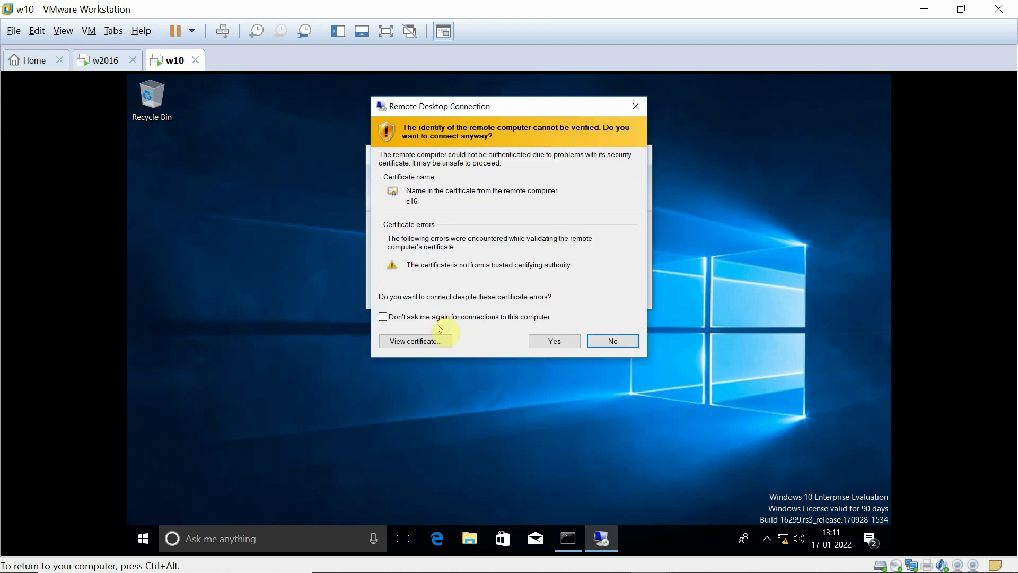
{"action": "left_click", "coordinate": [529, 342]}
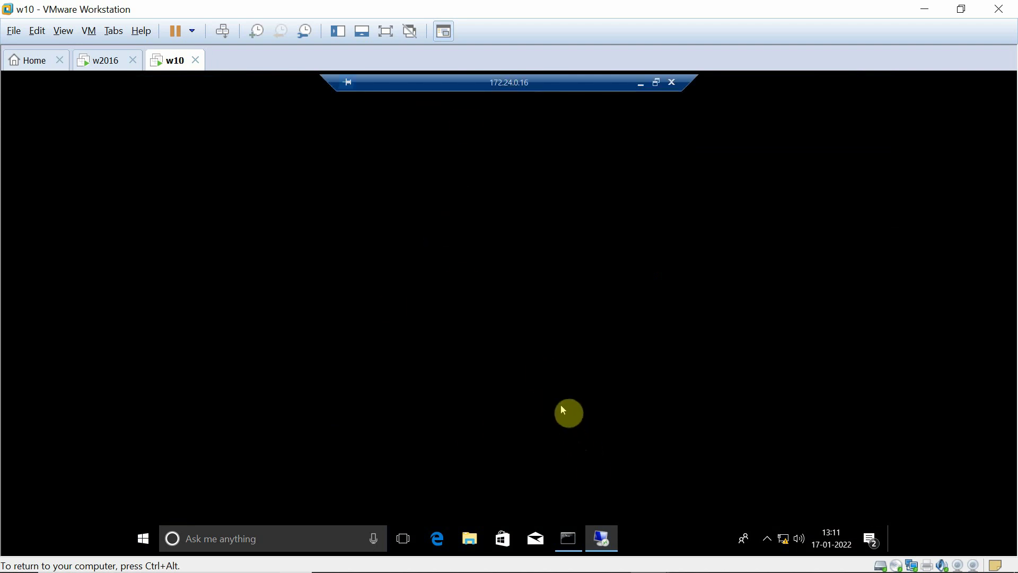
- Take the remote session out of full screen, maximize its window, and close the Remove Roles and Features Wizard
{"action": "left_click", "coordinate": [657, 86]}
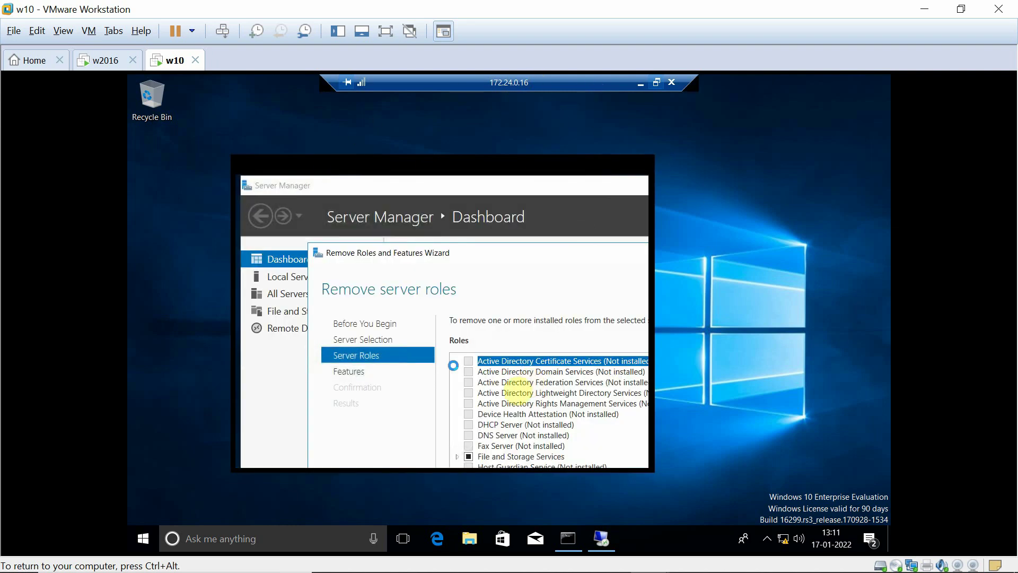
{"action": "left_click", "coordinate": [656, 82]}
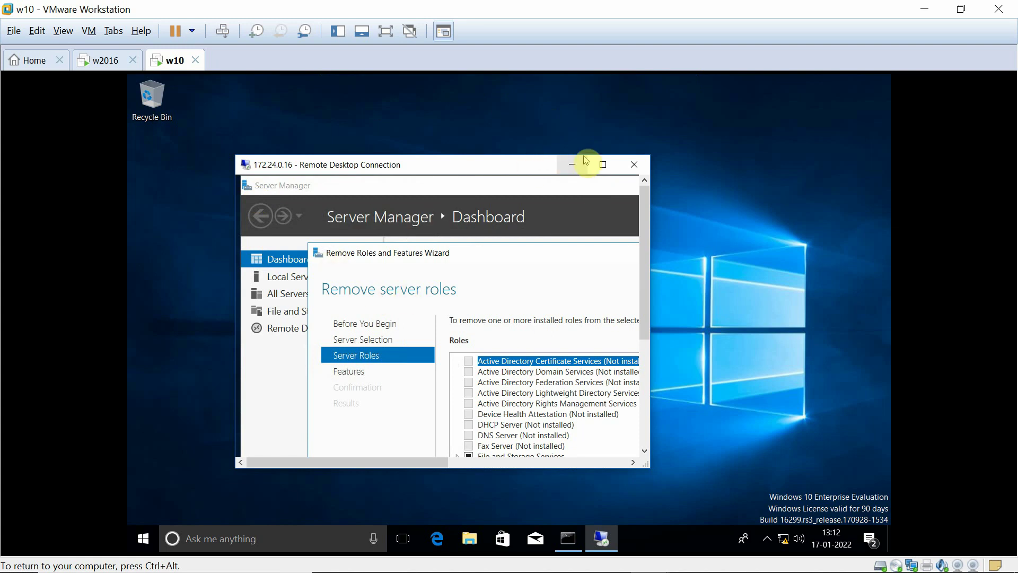
{"action": "left_click", "coordinate": [601, 165]}
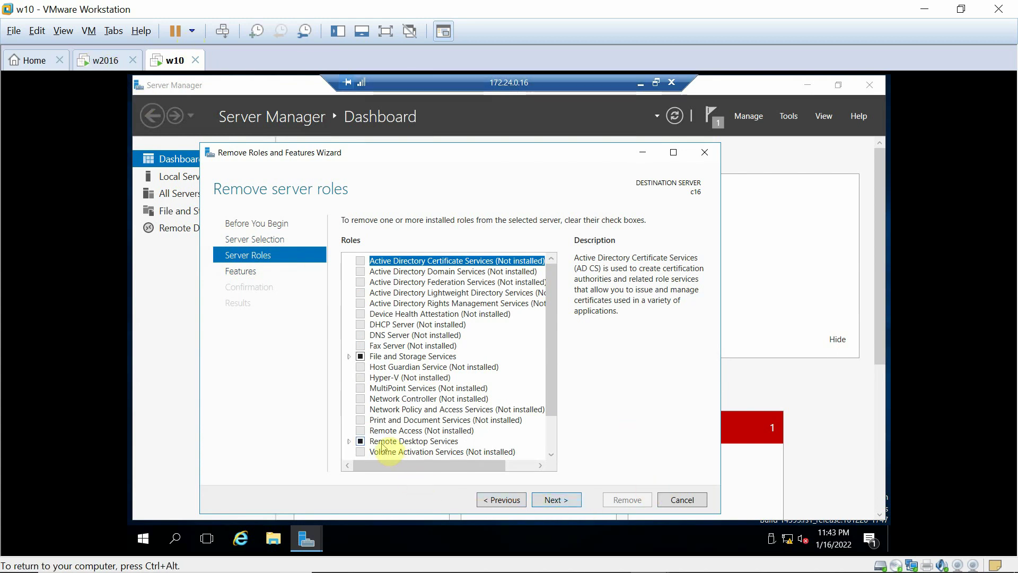
{"action": "left_click", "coordinate": [708, 154]}
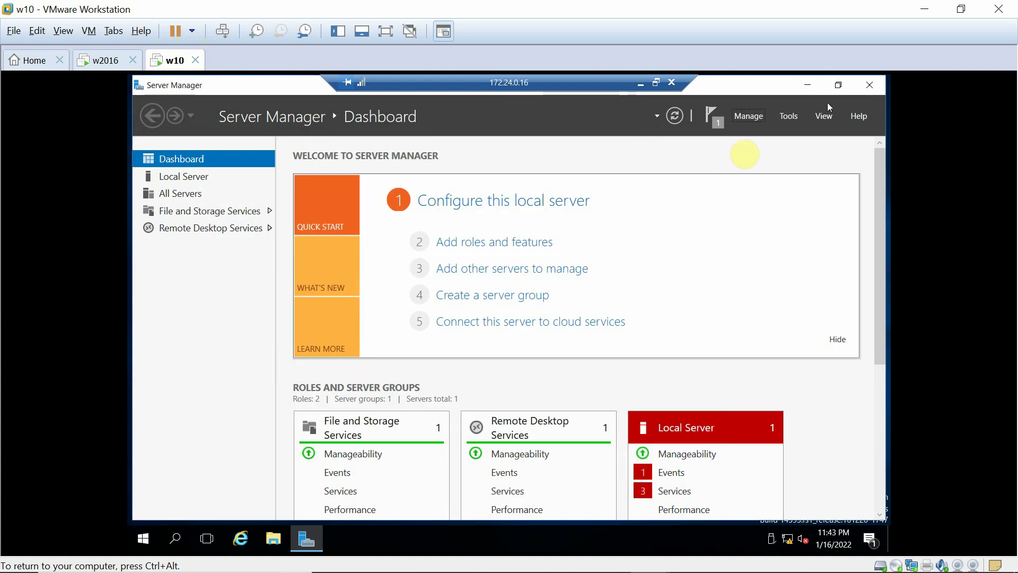
- Sign in to the w2016 server VM as administrator to reach the Server Manager dashboard
{"action": "left_click", "coordinate": [102, 60]}
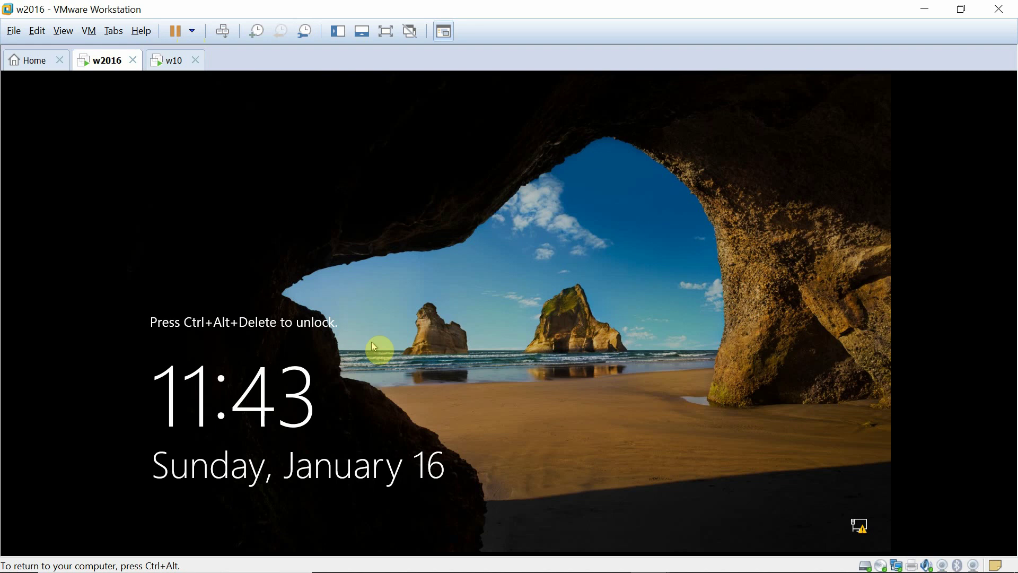
{"action": "key", "text": "ctrl+alt+Insert"}
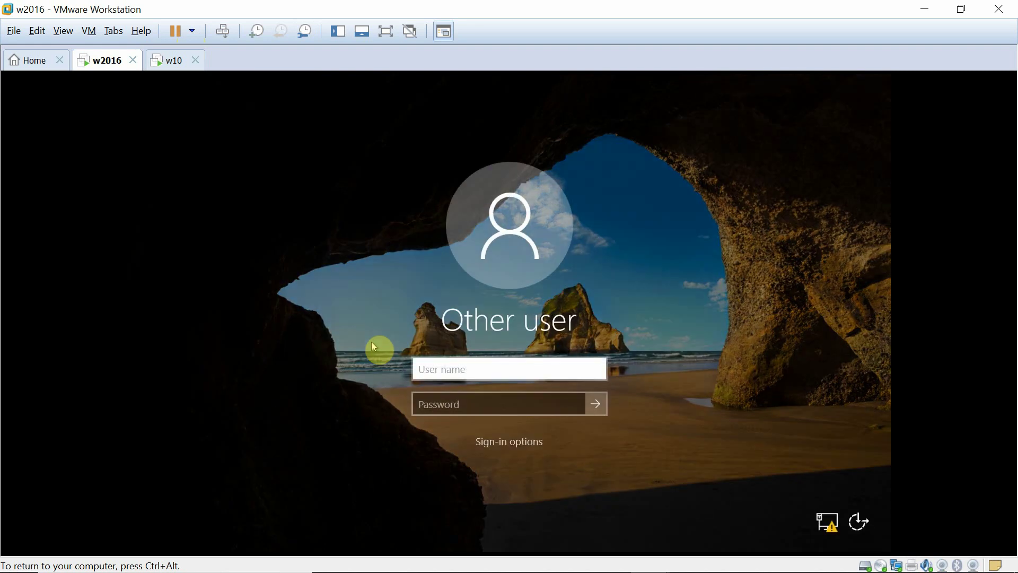
{"action": "type", "text": "administrator"}
{"action": "key", "text": "Tab"}
{"action": "type", "text": "•••••"}
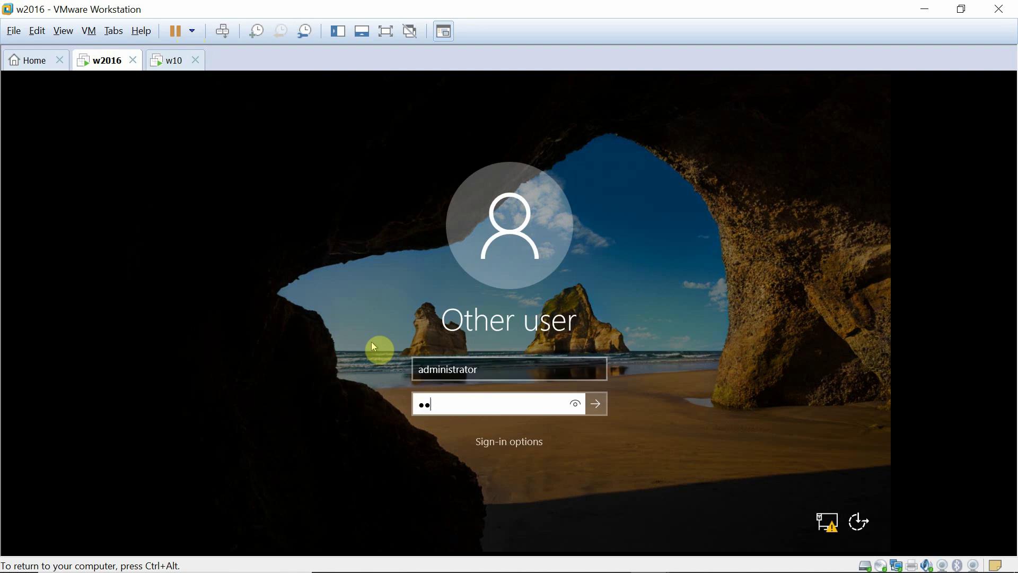
{"action": "type", "text": "••••"}
{"action": "key", "text": "Return"}
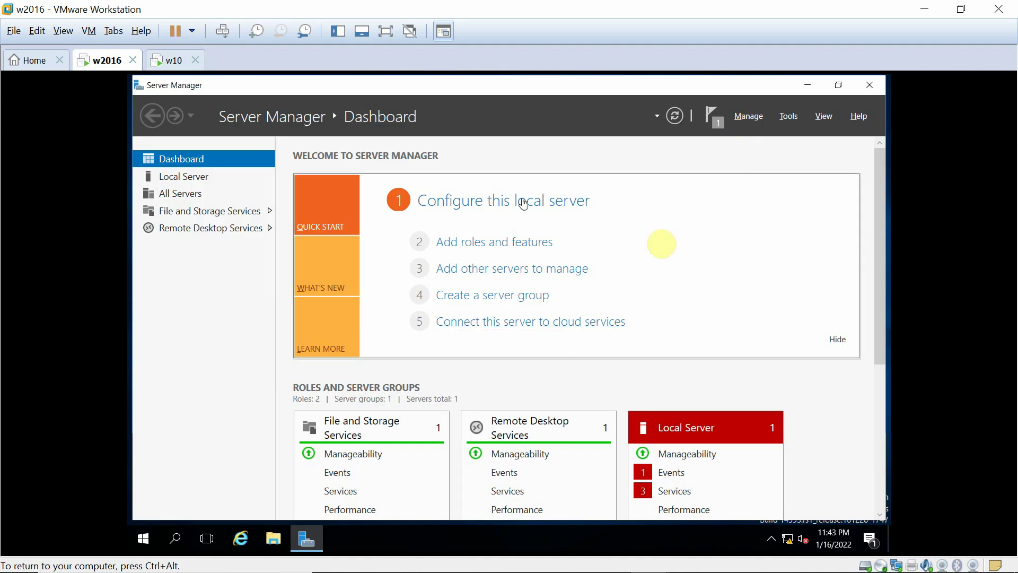
- Launch Remove Roles and Features on the server, then close Windows 10's ended Remote Desktop Connection
{"action": "left_click", "coordinate": [748, 116]}
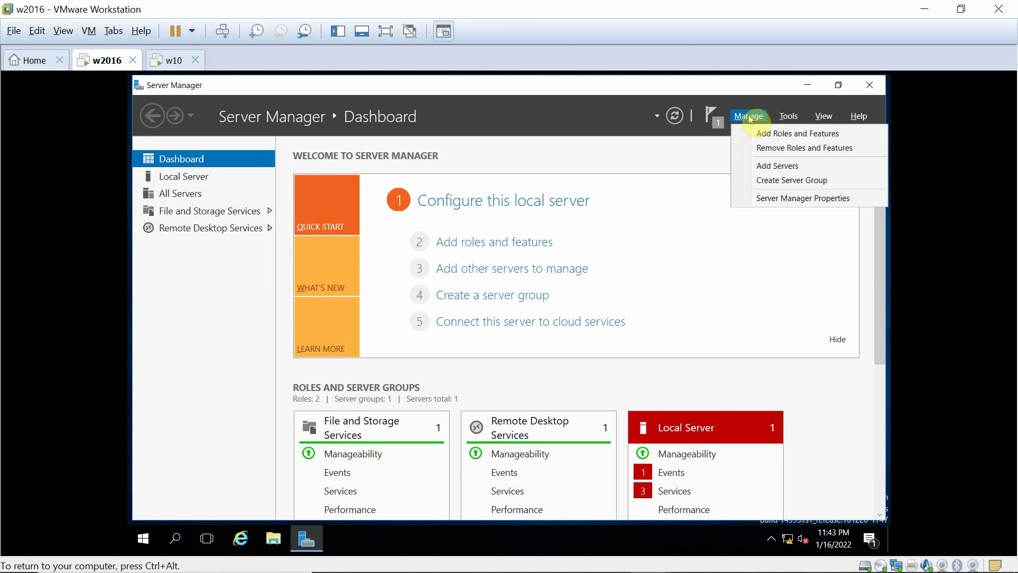
{"action": "left_click", "coordinate": [762, 151]}
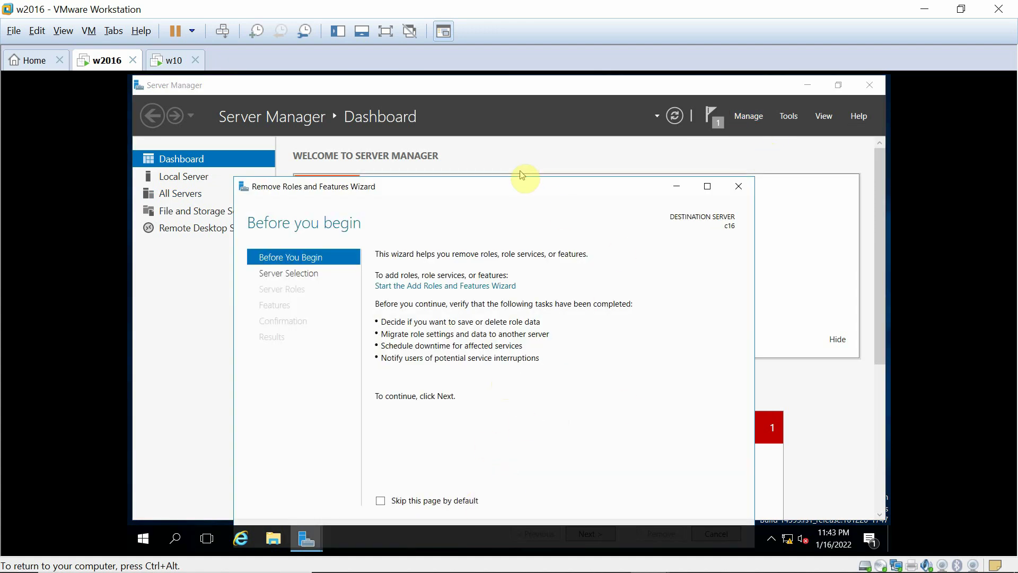
{"action": "left_click", "coordinate": [186, 59]}
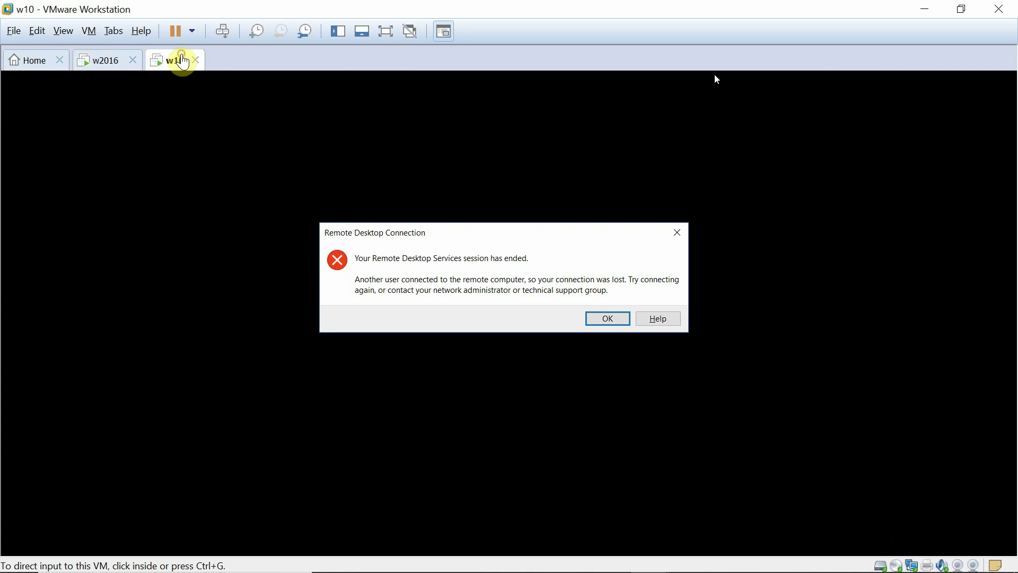
{"action": "left_click", "coordinate": [612, 203]}
{"action": "left_click", "coordinate": [594, 317]}
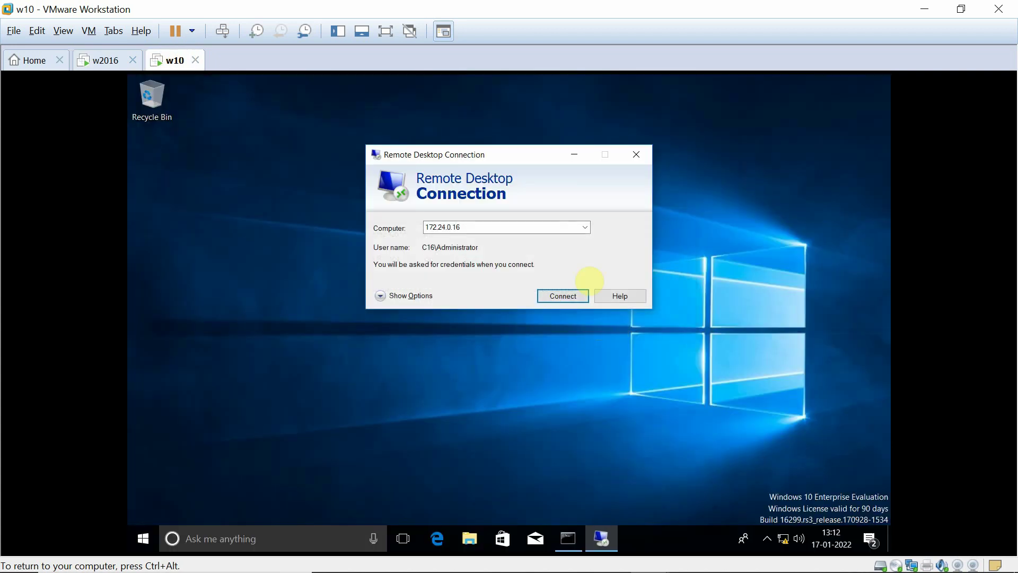
{"action": "left_click", "coordinate": [636, 154]}
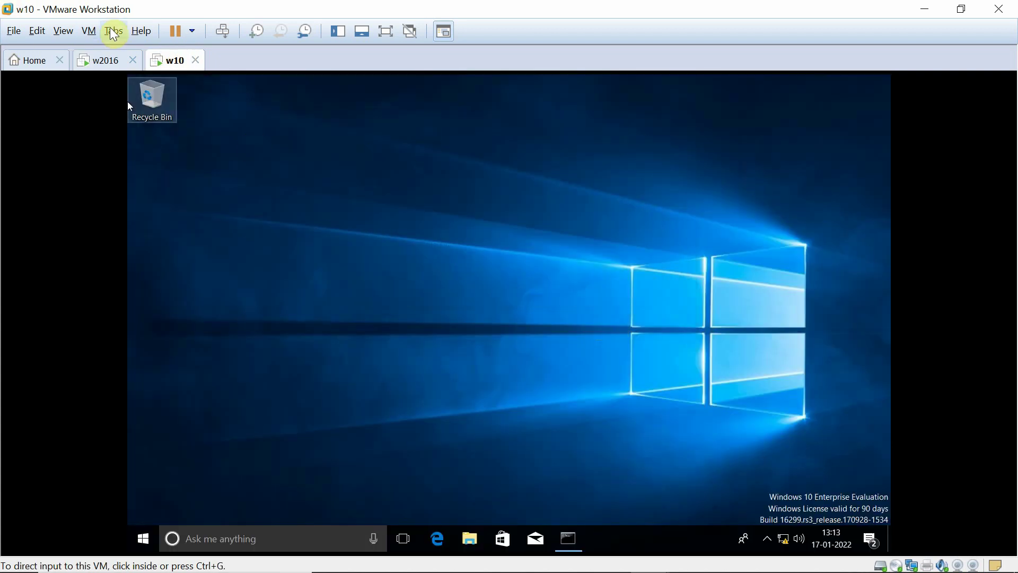
{"action": "left_click", "coordinate": [99, 60]}
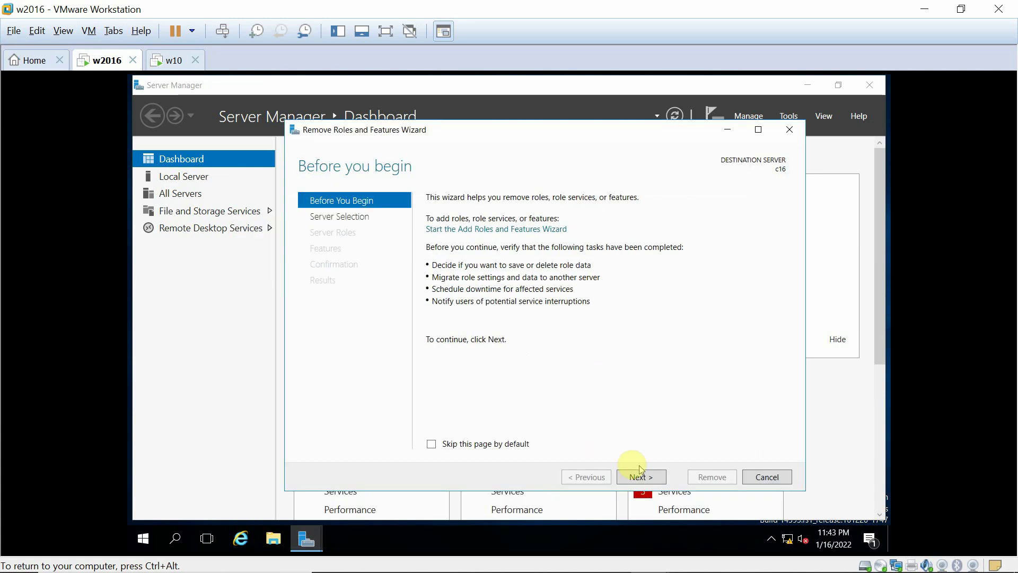
- Select Remote Desktop Services and its management tools for removal on c16, allowing automatic restart
{"action": "left_click", "coordinate": [642, 476]}
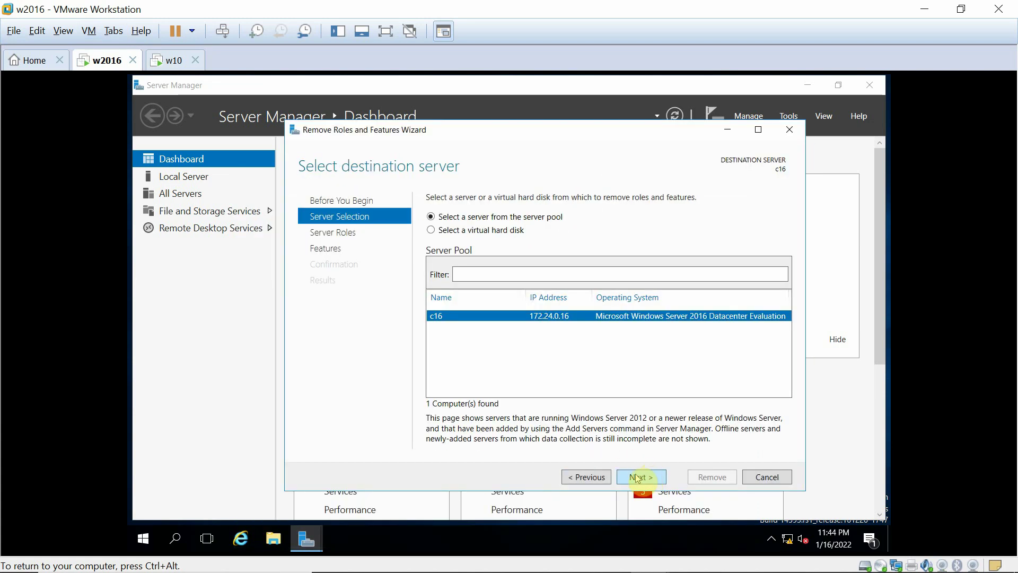
{"action": "left_click", "coordinate": [641, 477]}
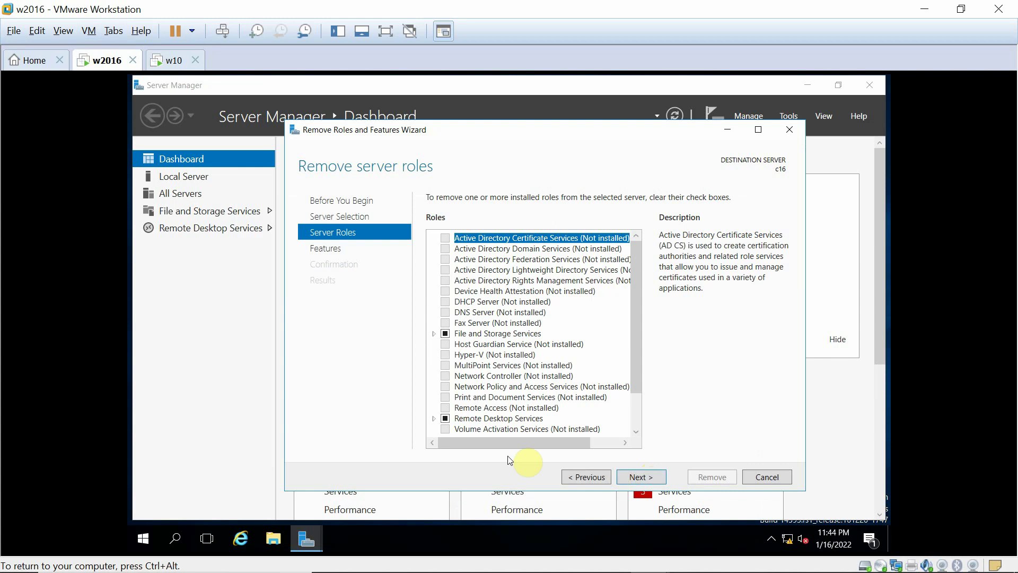
{"action": "left_click", "coordinate": [445, 419]}
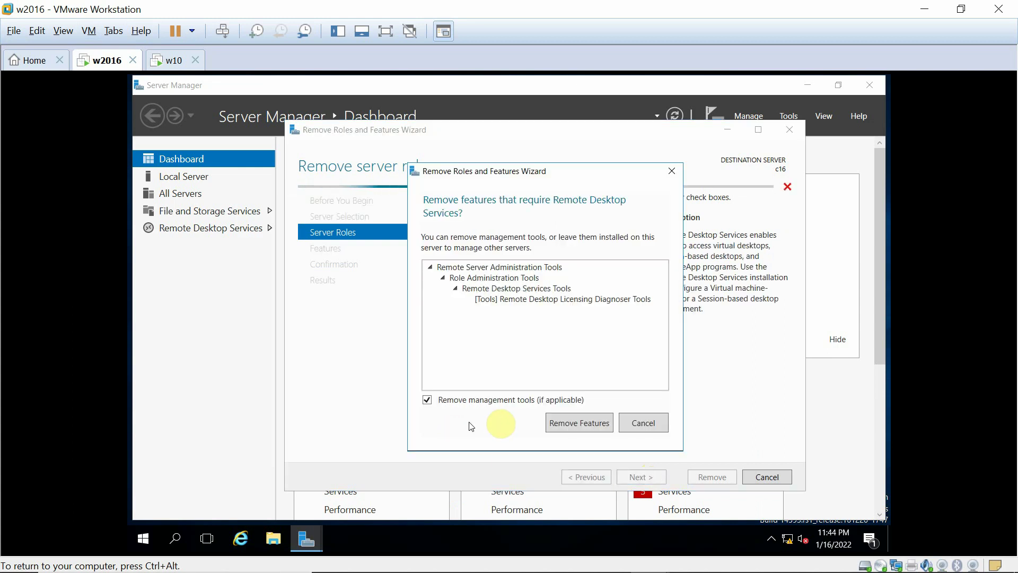
{"action": "left_click", "coordinate": [602, 422]}
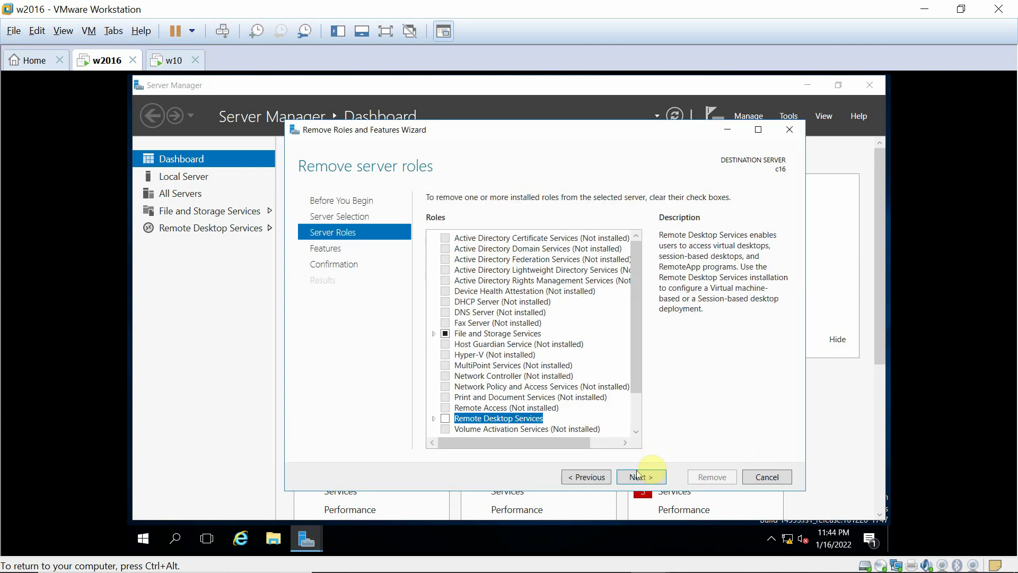
{"action": "left_click", "coordinate": [640, 477]}
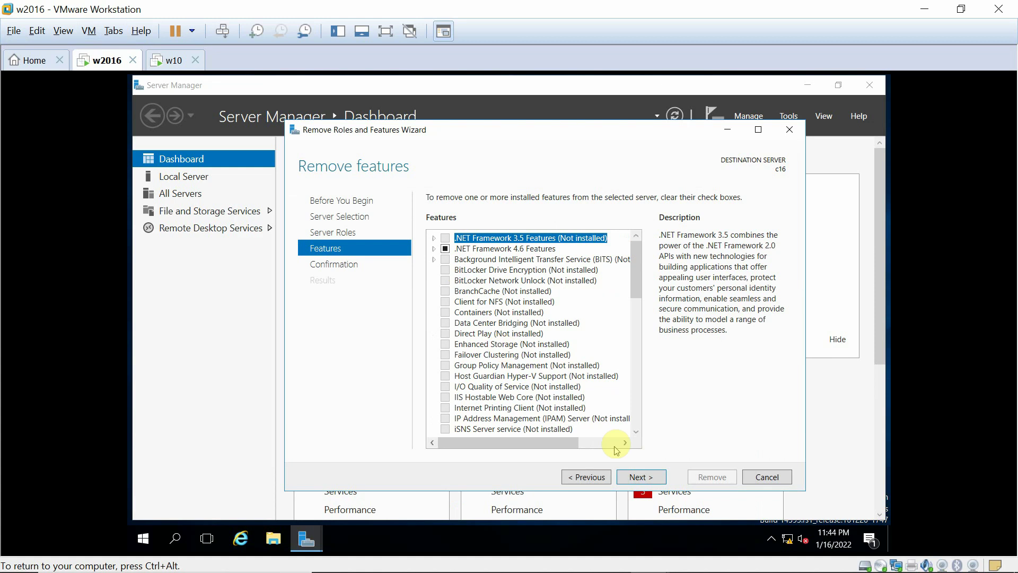
{"action": "left_click", "coordinate": [638, 476]}
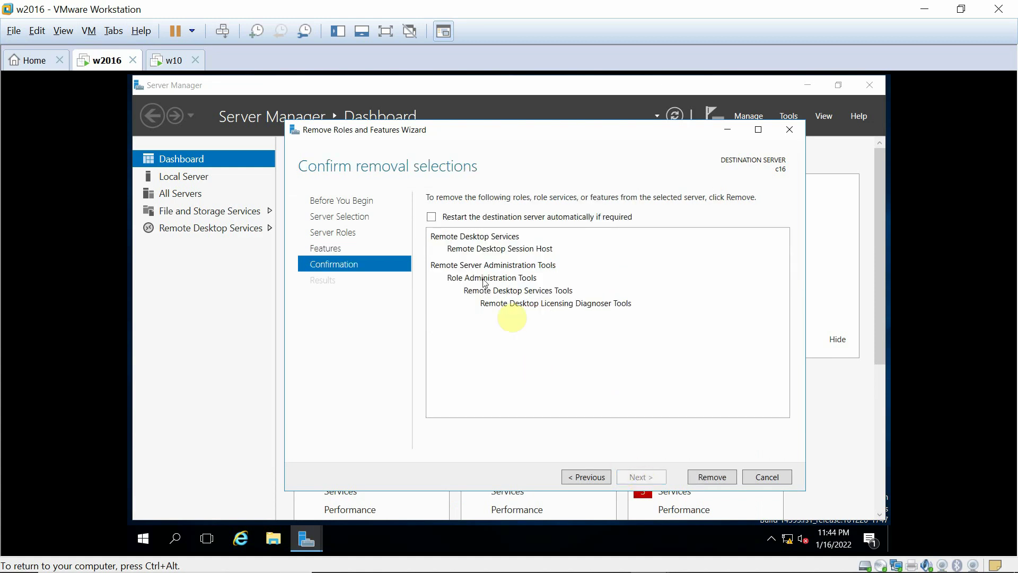
{"action": "left_click", "coordinate": [431, 217]}
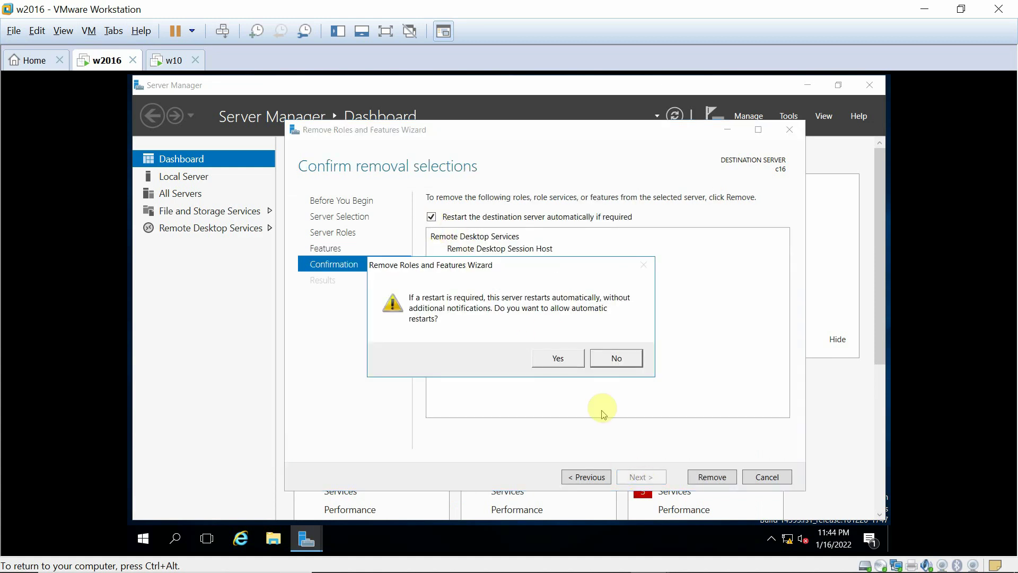
{"action": "left_click", "coordinate": [557, 358]}
- Remove Remote Desktop Services, let the server restart, then minimize VMware to reveal the title slide
{"action": "left_click", "coordinate": [696, 478]}
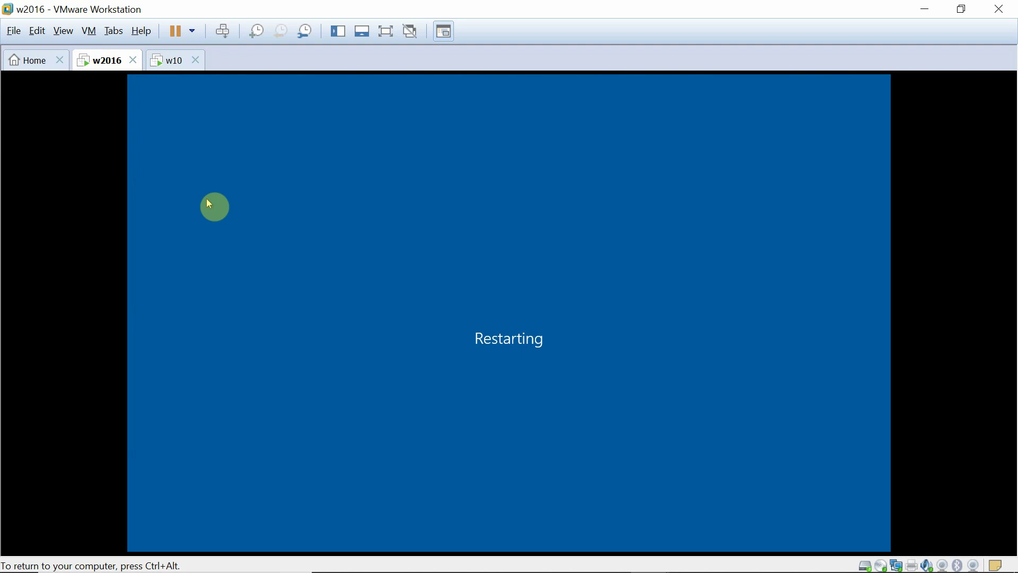
{"action": "key", "text": "ctrl+alt"}
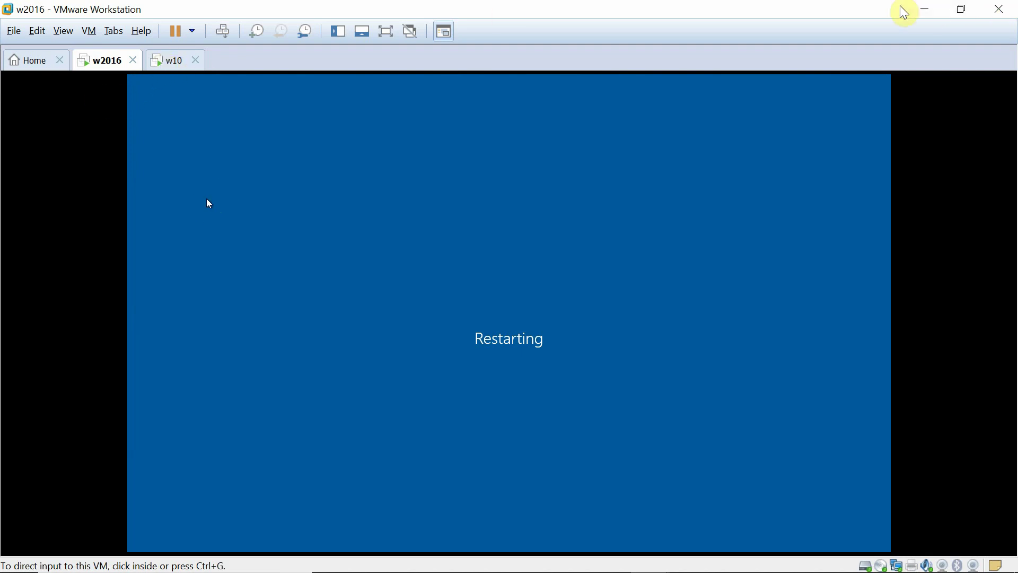
{"action": "left_click", "coordinate": [928, 18]}
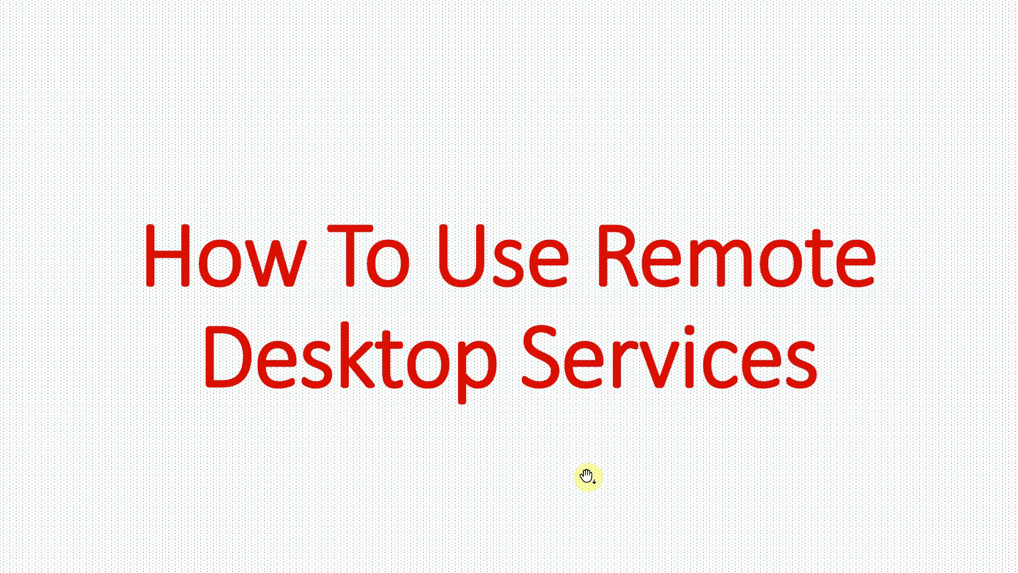